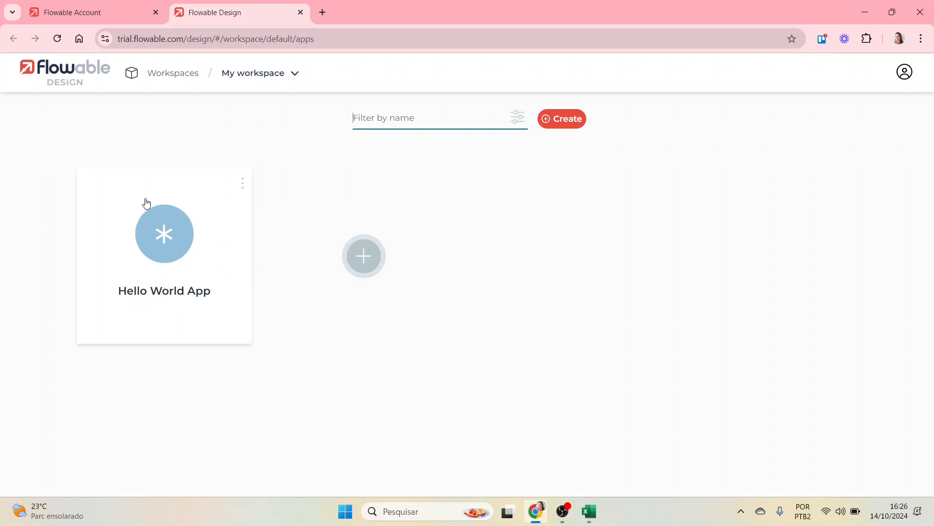
Create a new app named "Hello World DMN" in the workspace, keeping the Work palette type
{"action": "left_click", "coordinate": [364, 263]}
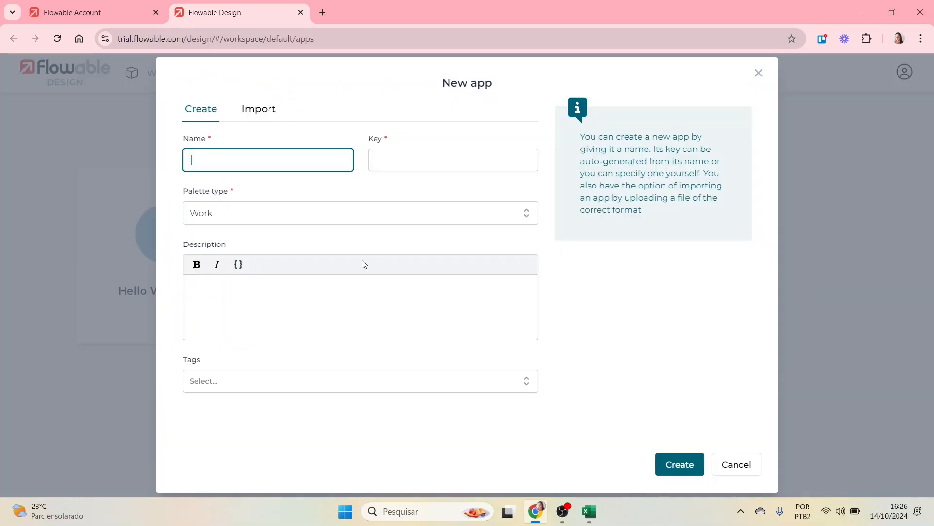
{"action": "type", "text": "Hello World"}
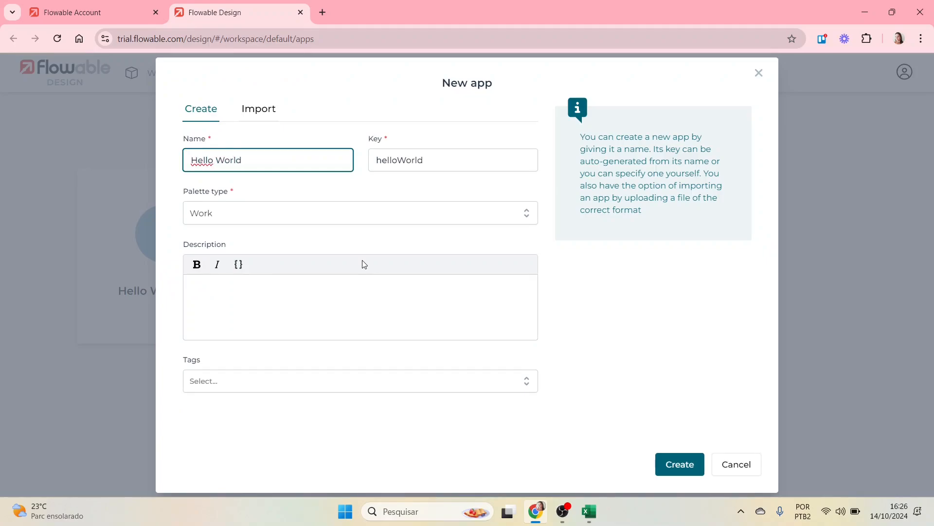
{"action": "type", "text": " DMN"}
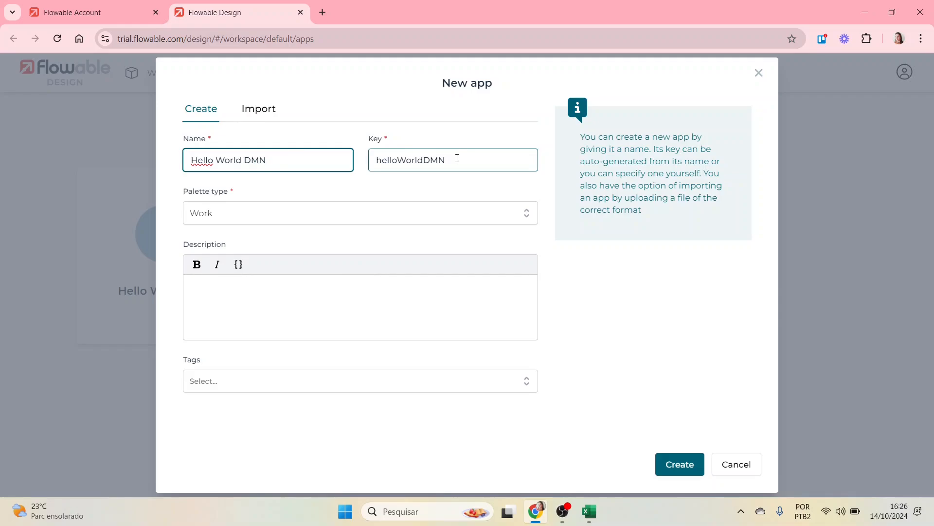
{"action": "left_click", "coordinate": [687, 464]}
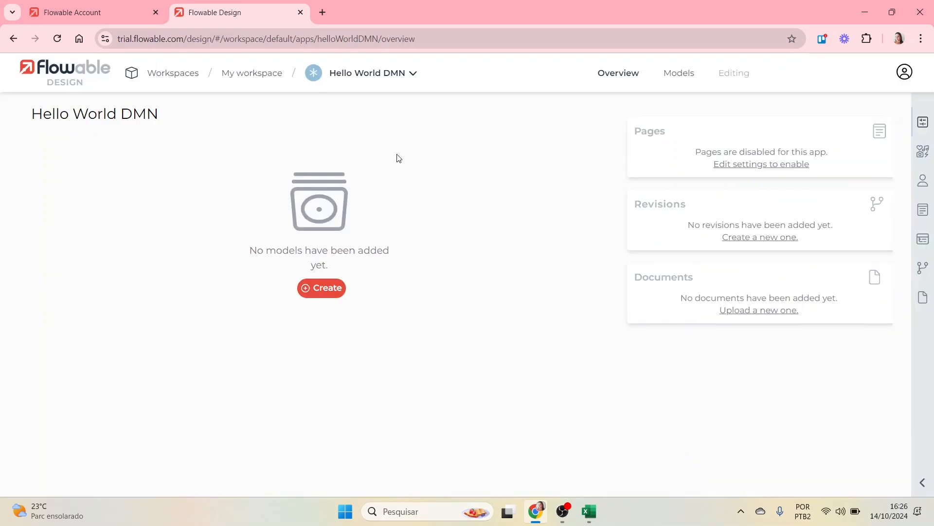
Create a Process model named "Hello World Process with DMN" in the new app
{"action": "left_click", "coordinate": [339, 298]}
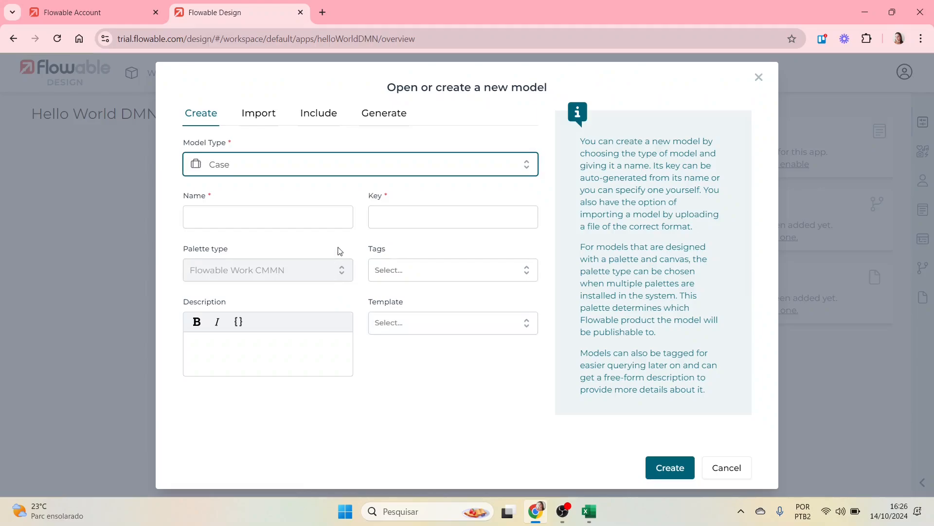
{"action": "left_click", "coordinate": [529, 165]}
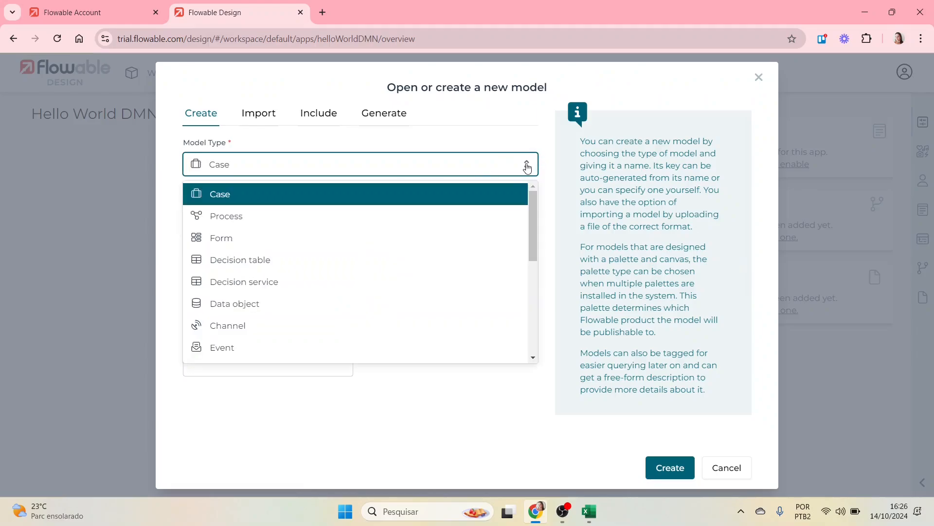
{"action": "left_click", "coordinate": [291, 218]}
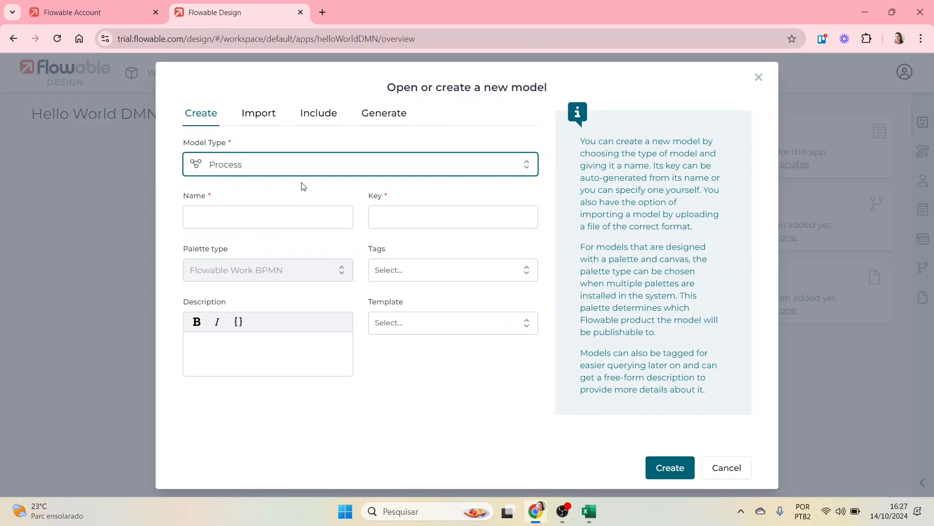
{"action": "left_click", "coordinate": [257, 216]}
{"action": "left_click", "coordinate": [257, 215]}
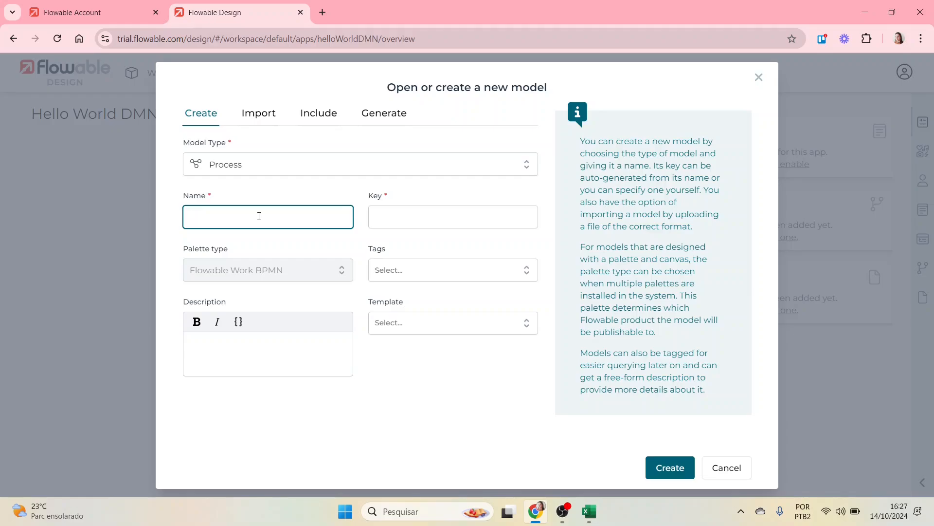
{"action": "type", "text": "Hello World P"}
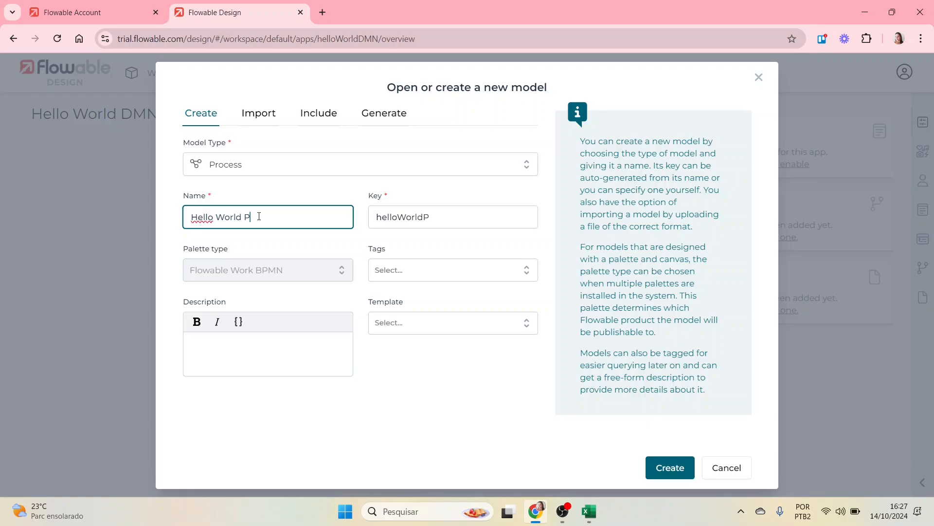
{"action": "type", "text": "rocess wi"}
{"action": "key", "text": "BackSpace"}
{"action": "type", "text": "with DMN"}
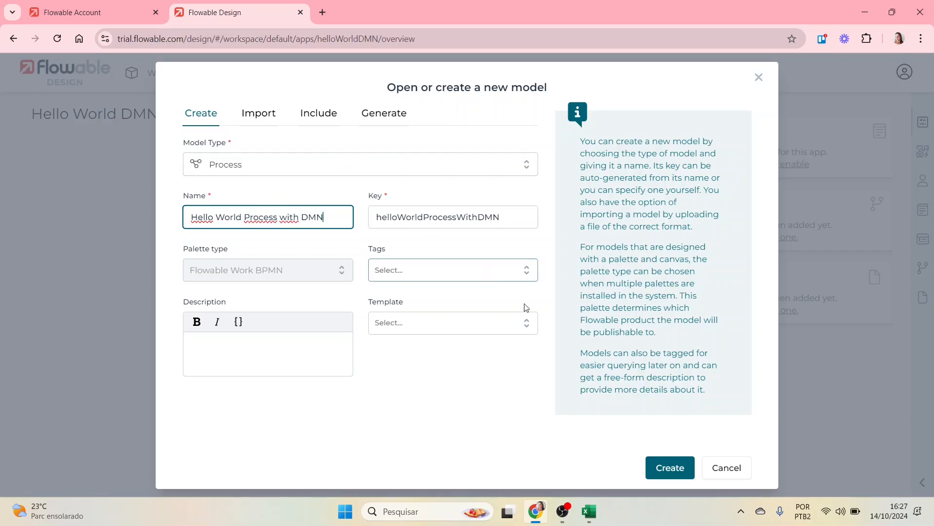
{"action": "left_click", "coordinate": [665, 468]}
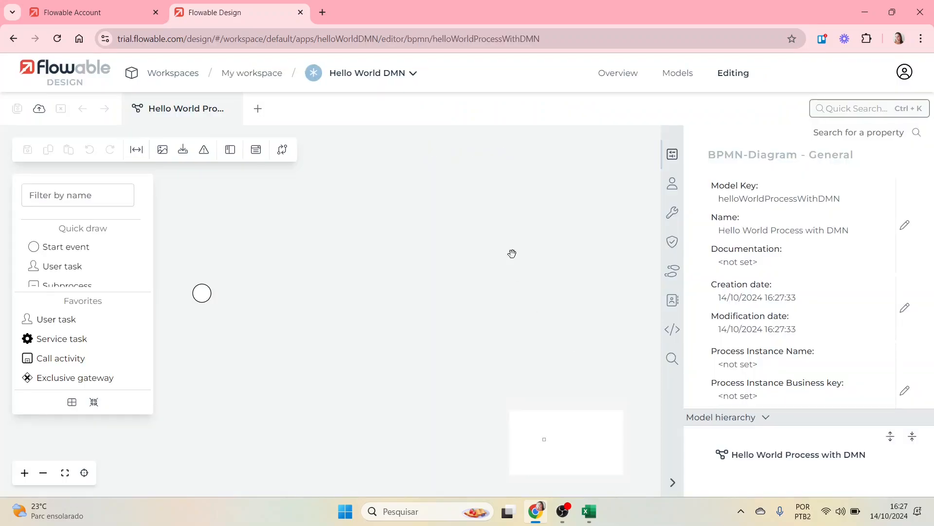
Append a user task to the start event and name it "Input data"
{"action": "left_click", "coordinate": [203, 299]}
{"action": "mouse_move", "coordinate": [225, 287]}
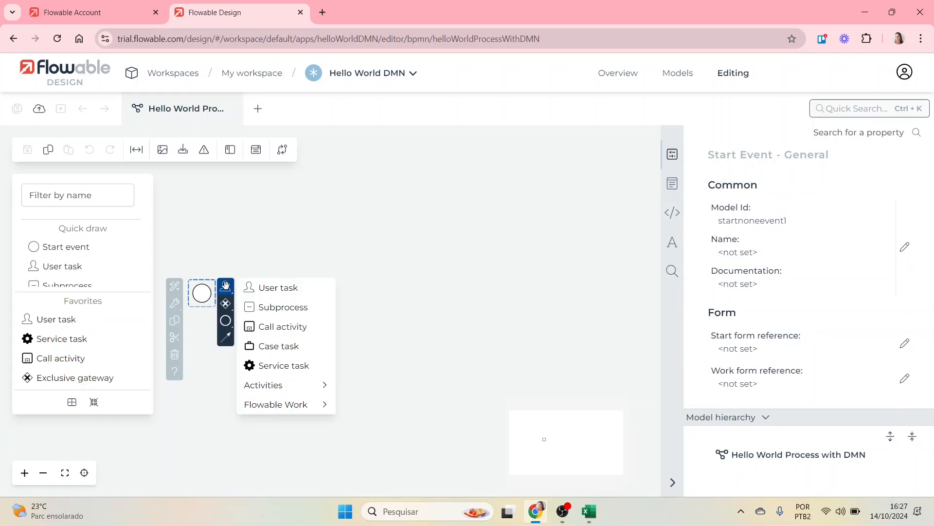
{"action": "left_click", "coordinate": [273, 287]}
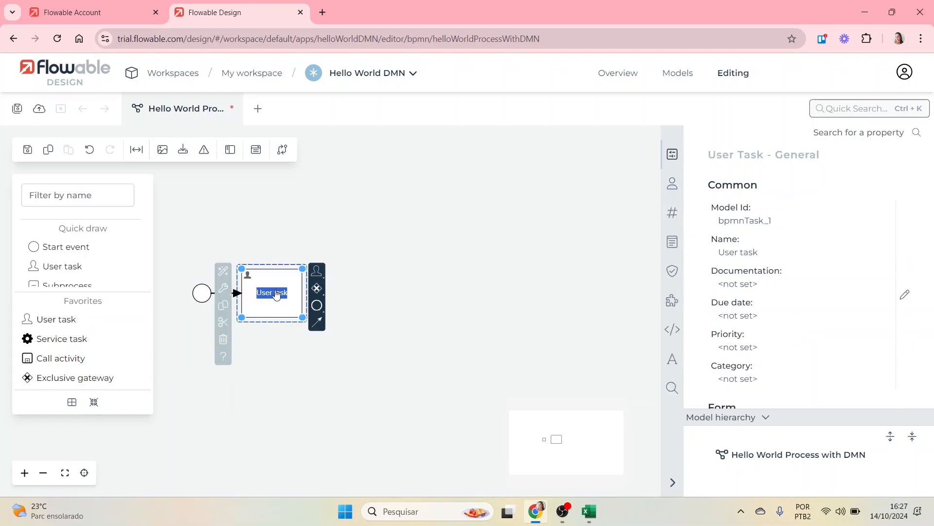
{"action": "type", "text": "Input data"}
Create a form named "Decision Table Category" as the Input data task's form reference and open it for editing
{"action": "left_click", "coordinate": [671, 155]}
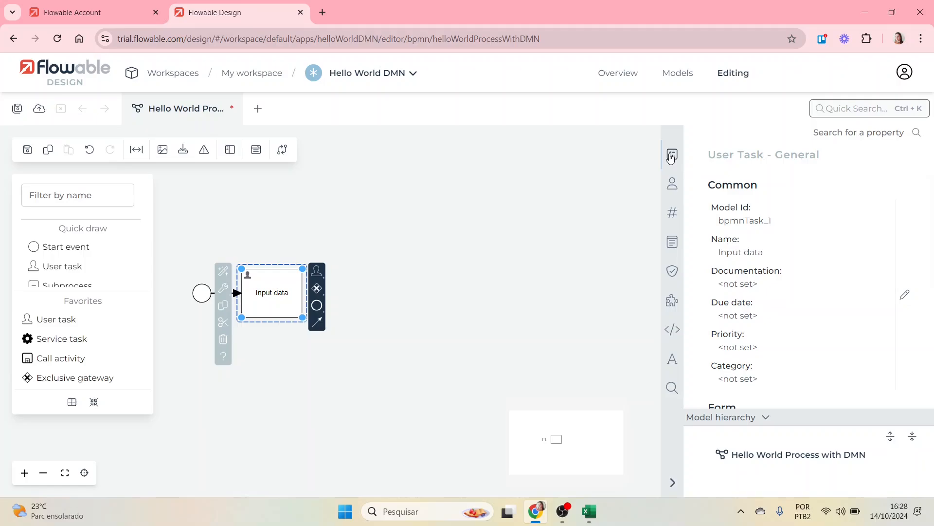
{"action": "scroll", "coordinate": [853, 242], "scroll_direction": "down", "scroll_amount": 2}
{"action": "scroll", "coordinate": [853, 241], "scroll_direction": "down", "scroll_amount": 1}
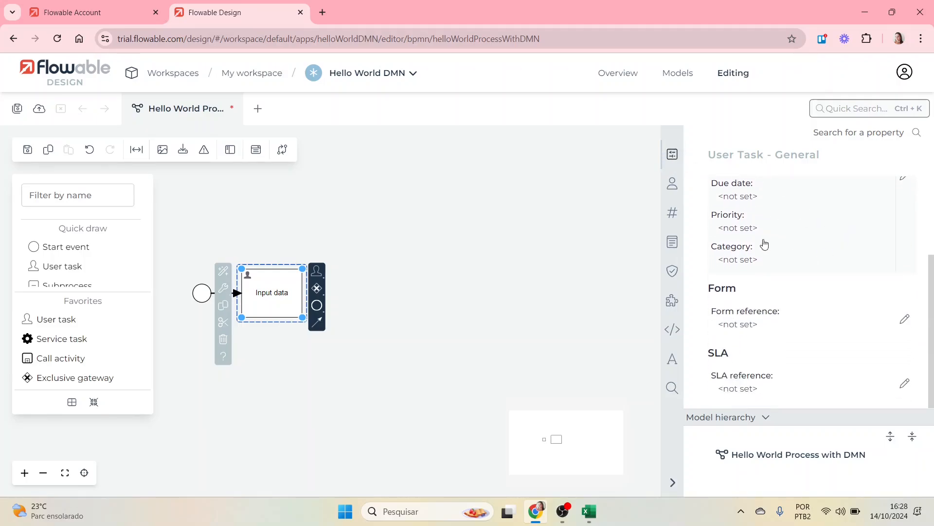
{"action": "left_click", "coordinate": [905, 320]}
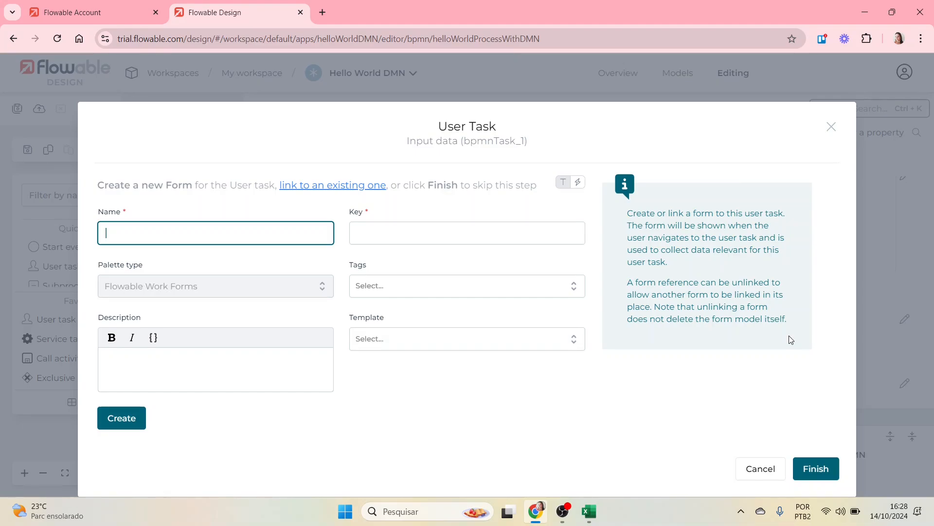
{"action": "type", "text": "Decision Table Cs"}
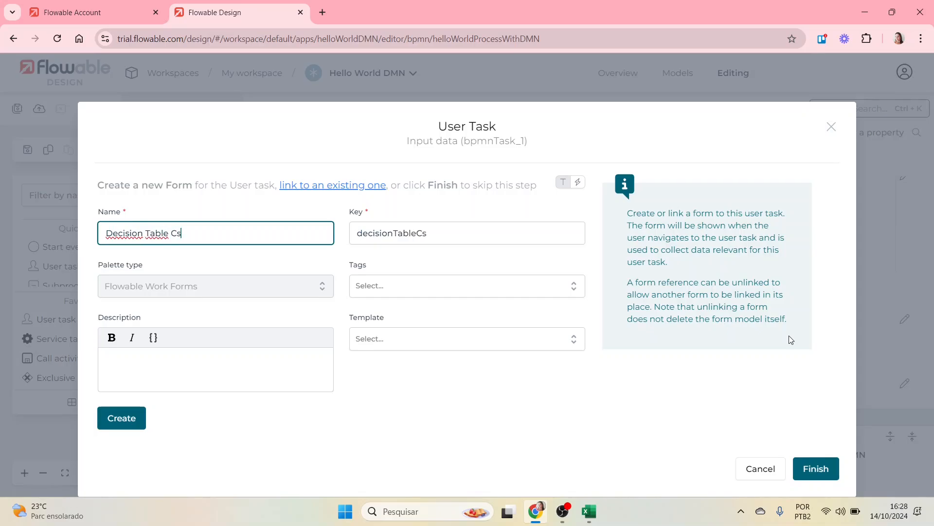
{"action": "key", "text": "BackSpace"}
{"action": "type", "text": "ategory"}
{"action": "left_click", "coordinate": [819, 476]}
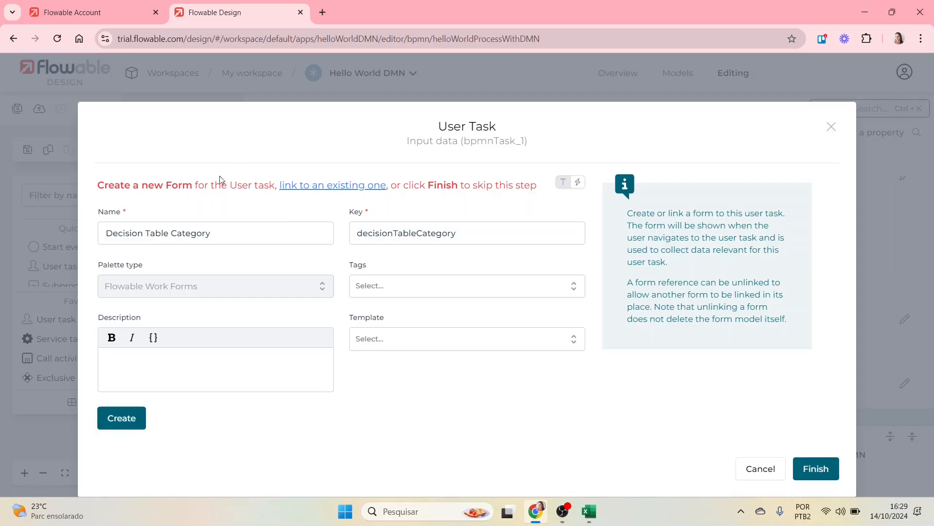
{"action": "left_click", "coordinate": [124, 422]}
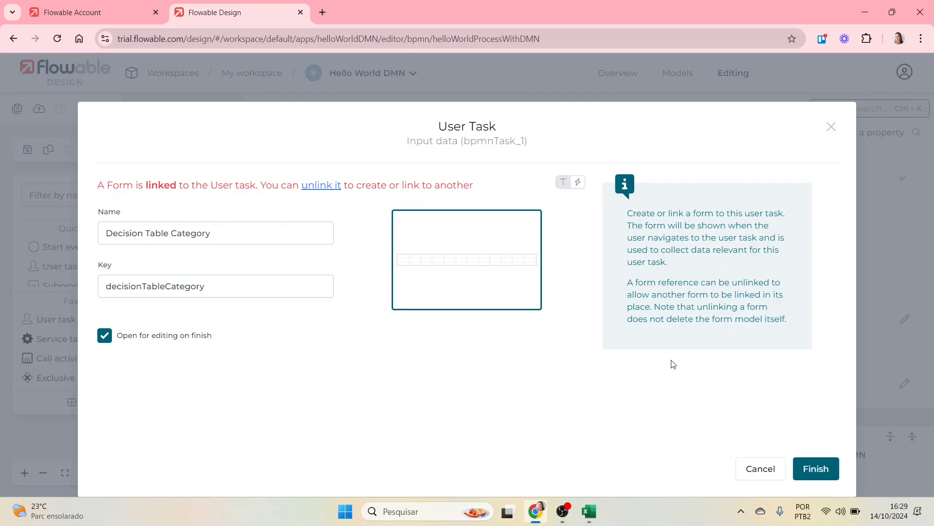
{"action": "left_click", "coordinate": [823, 480]}
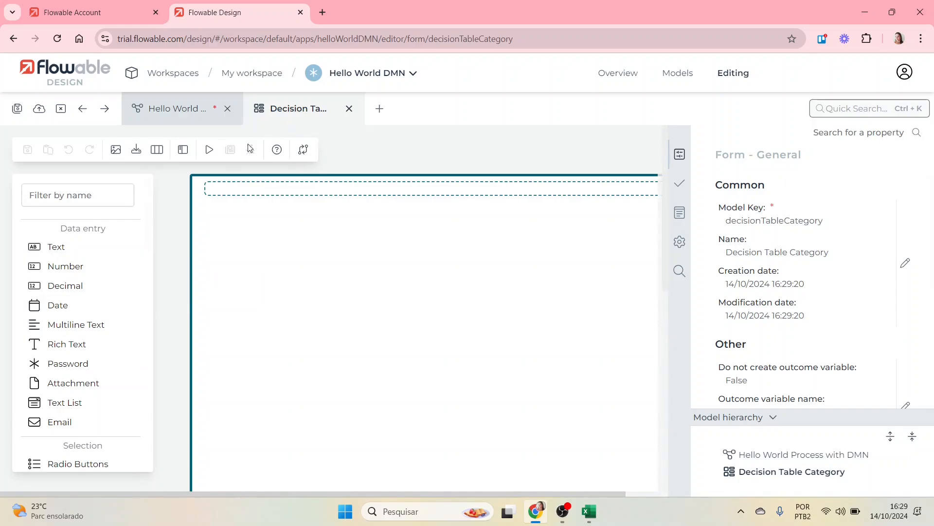
Add a Number field labelled "Age" to the form and save the form
{"action": "left_click_drag", "start_coordinate": [83, 265], "coordinate": [243, 206]}
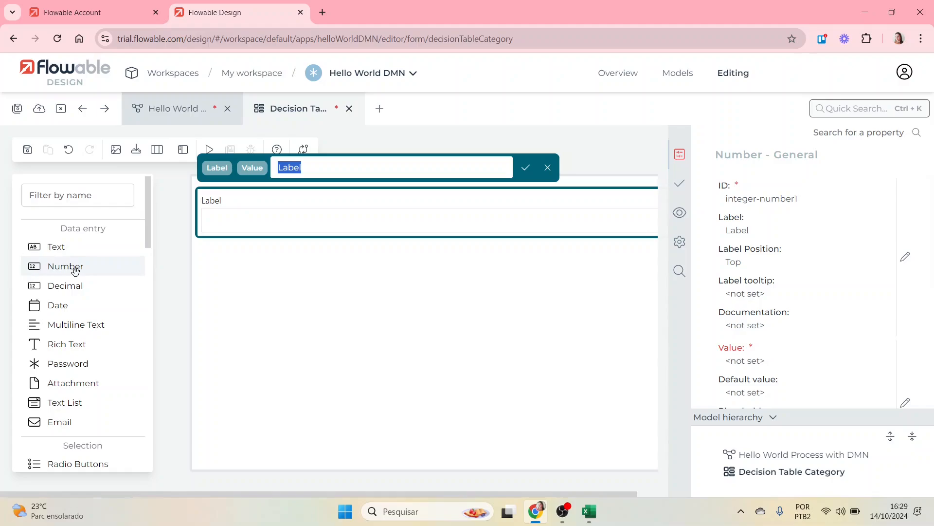
{"action": "type", "text": "Age"}
{"action": "left_click", "coordinate": [525, 167]}
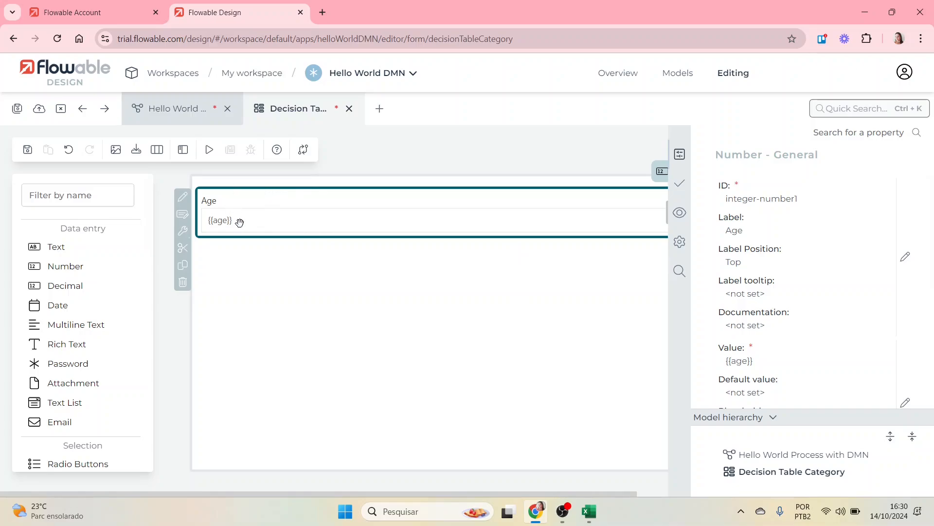
{"action": "left_click", "coordinate": [27, 152]}
Return to the Hello World process diagram and select the Input data task
{"action": "left_click", "coordinate": [177, 109]}
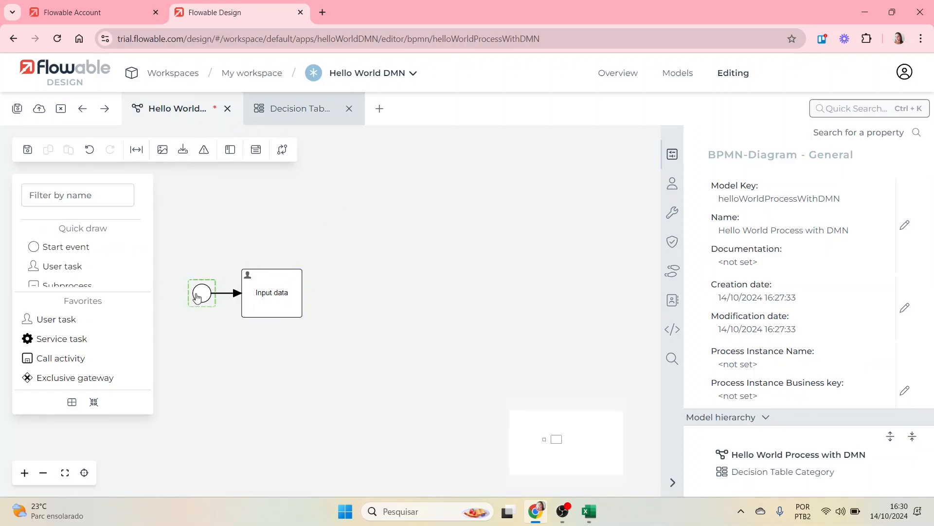
{"action": "left_click", "coordinate": [289, 310]}
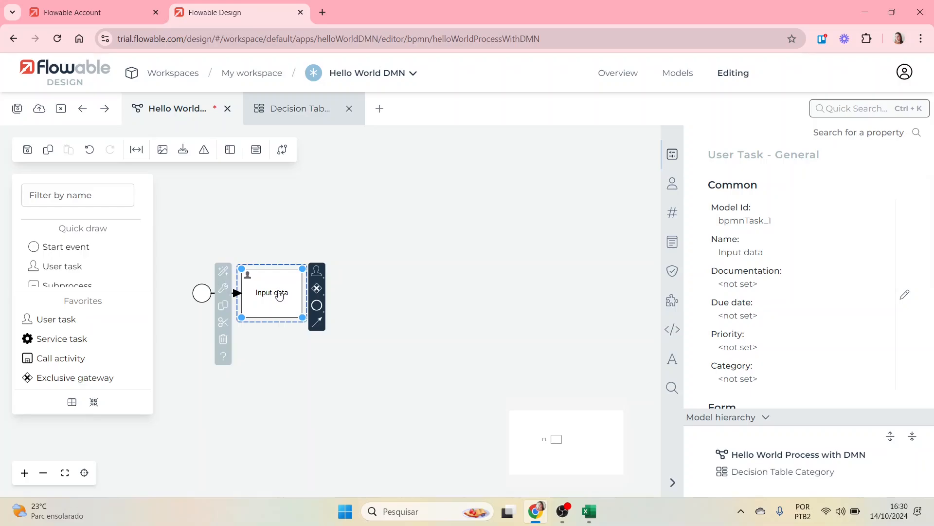
{"action": "left_click", "coordinate": [74, 405]}
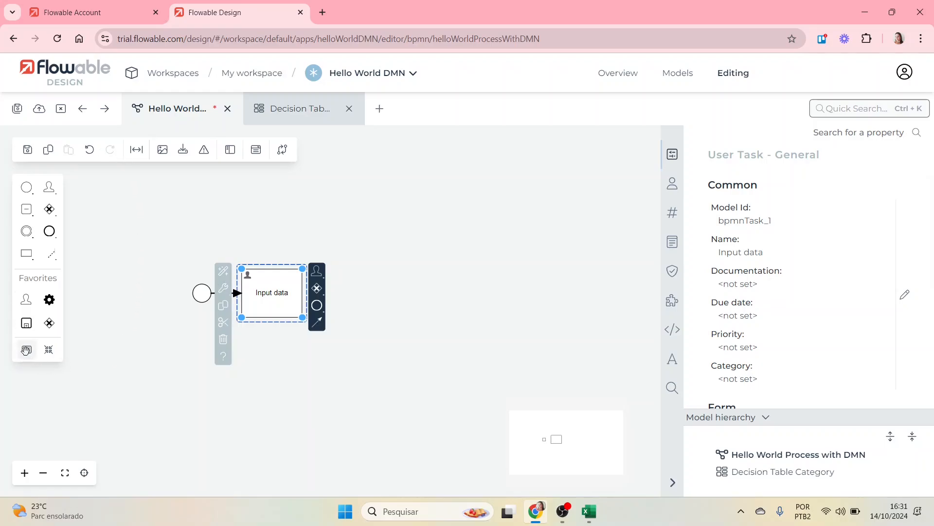
{"action": "left_click", "coordinate": [27, 355]}
{"action": "left_click", "coordinate": [94, 402]}
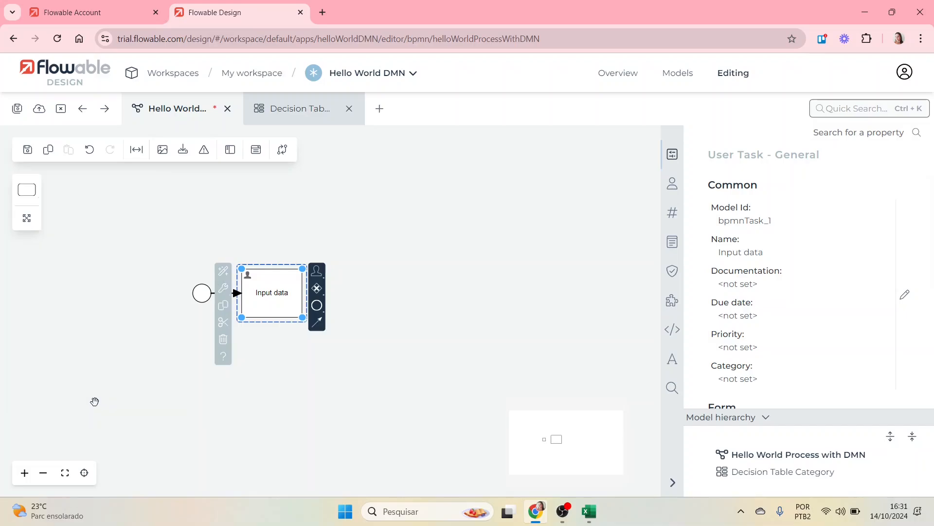
{"action": "left_click", "coordinate": [26, 219]}
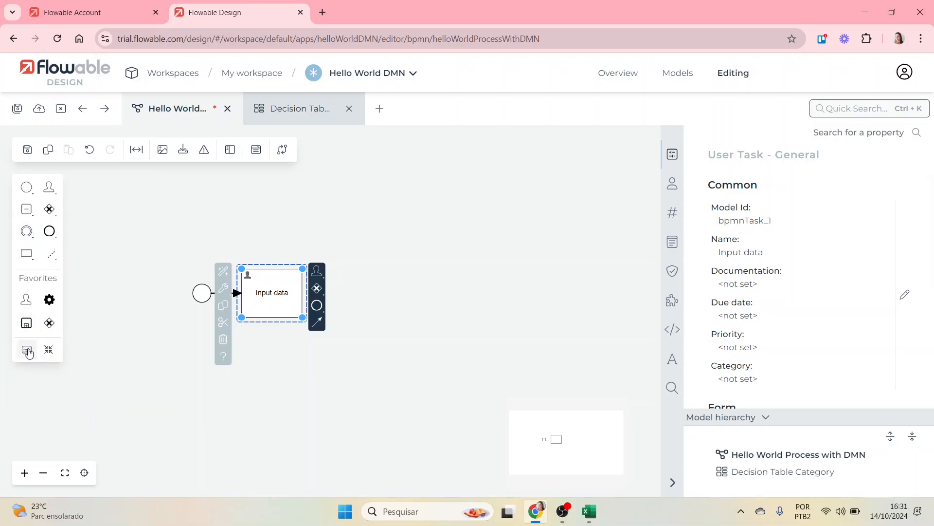
{"action": "left_click", "coordinate": [27, 350]}
Find the Decision task element with the filter "deci", place it after Input data and connect the two tasks
{"action": "left_click", "coordinate": [61, 194]}
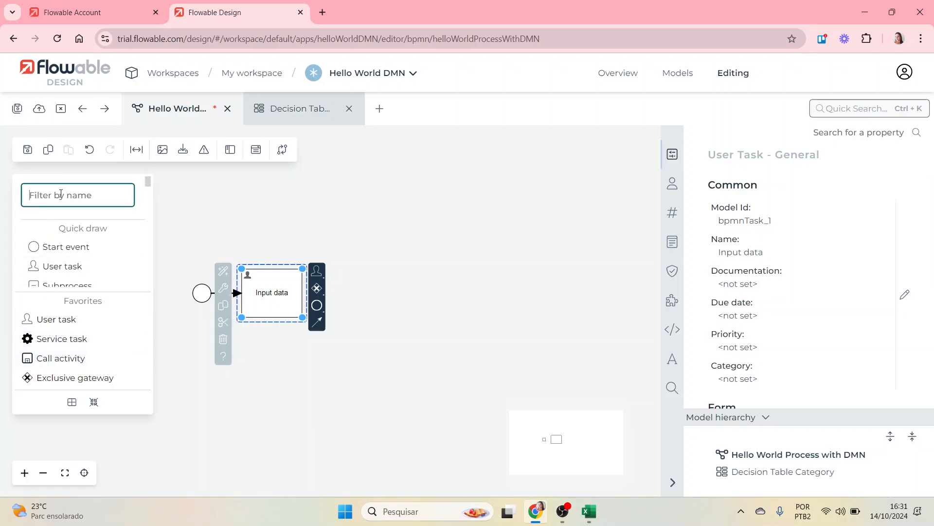
{"action": "type", "text": "des"}
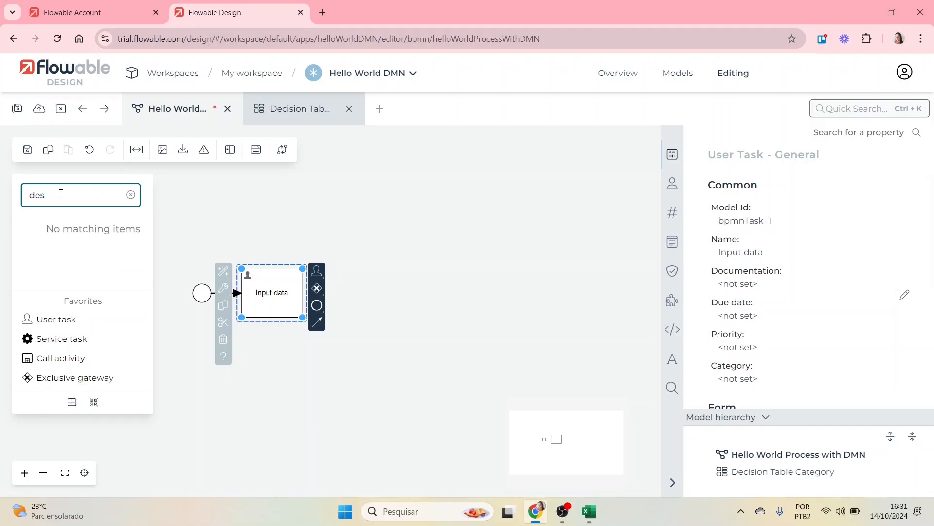
{"action": "key", "text": "BackSpace"}
{"action": "type", "text": "c"}
{"action": "left_click", "coordinate": [63, 249]}
{"action": "left_click_drag", "start_coordinate": [63, 250], "coordinate": [369, 276]}
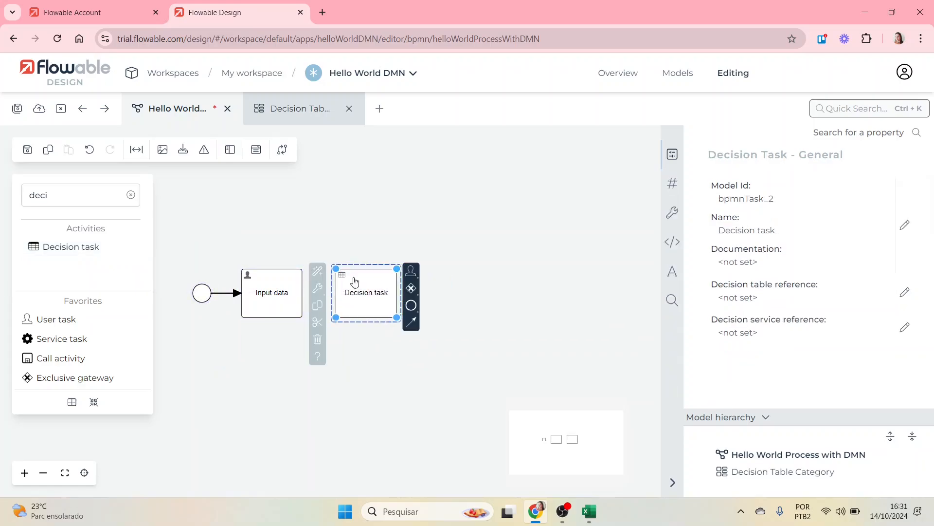
{"action": "left_click", "coordinate": [281, 296]}
{"action": "left_click_drag", "start_coordinate": [314, 318], "coordinate": [335, 293]}
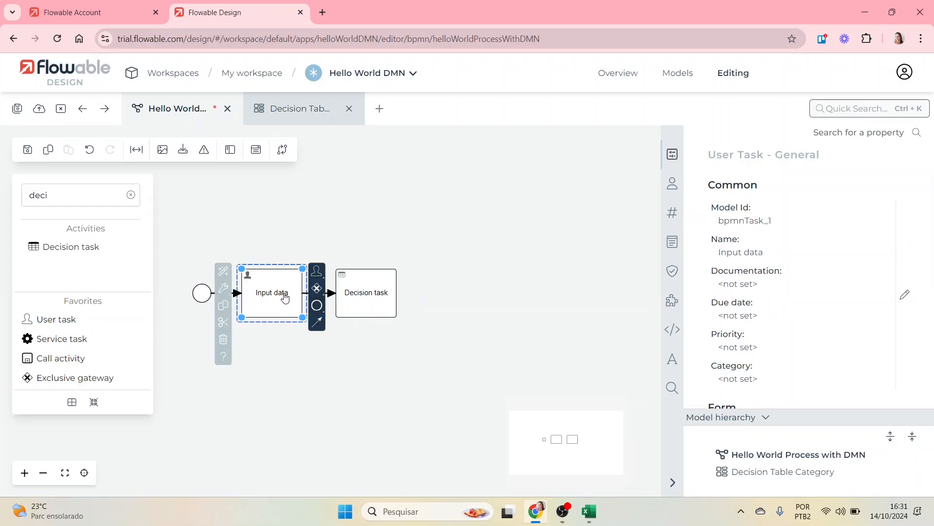
Append an end event to the Decision task to close the process flow
{"action": "left_click", "coordinate": [370, 304]}
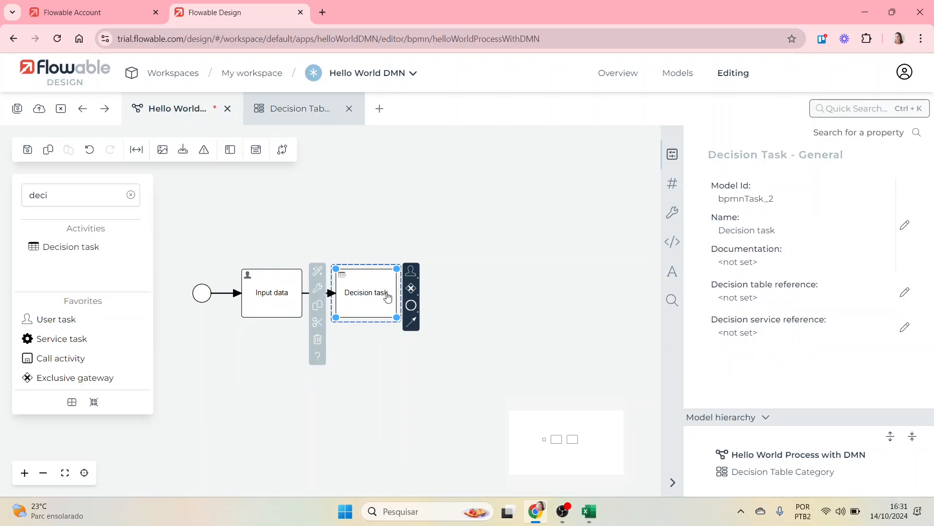
{"action": "mouse_move", "coordinate": [413, 306]}
{"action": "left_click", "coordinate": [477, 306]}
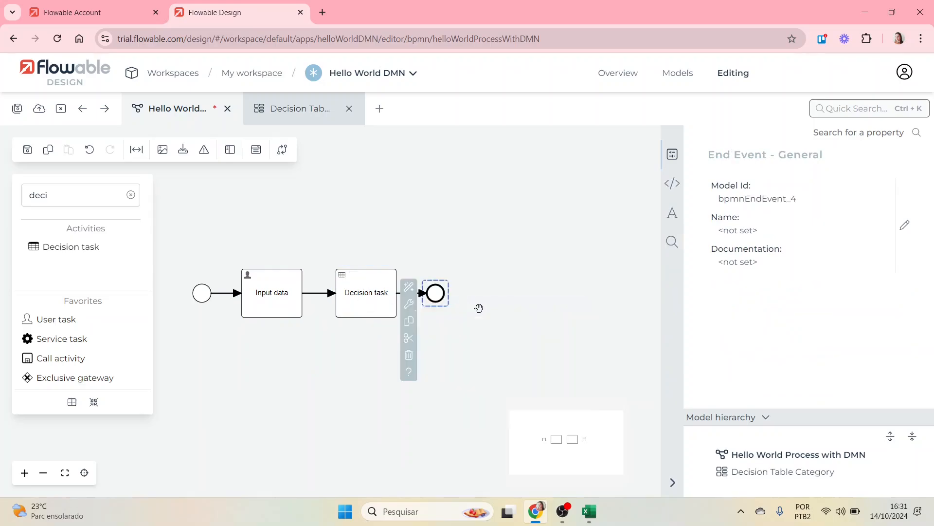
Create a new decision table named "Get Age Category Decision Table" for the Decision task and open it for editing
{"action": "left_click", "coordinate": [354, 305]}
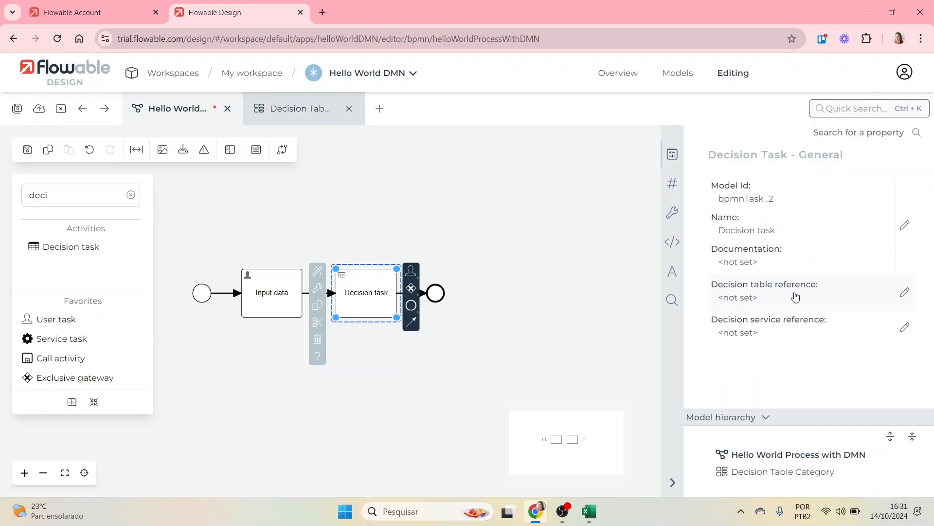
{"action": "left_click", "coordinate": [904, 293]}
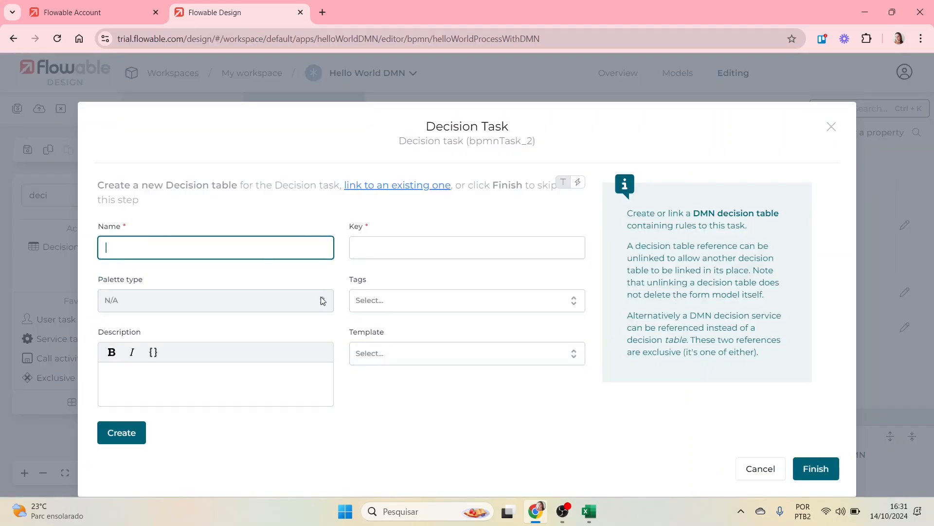
{"action": "type", "text": "Get Age Category"}
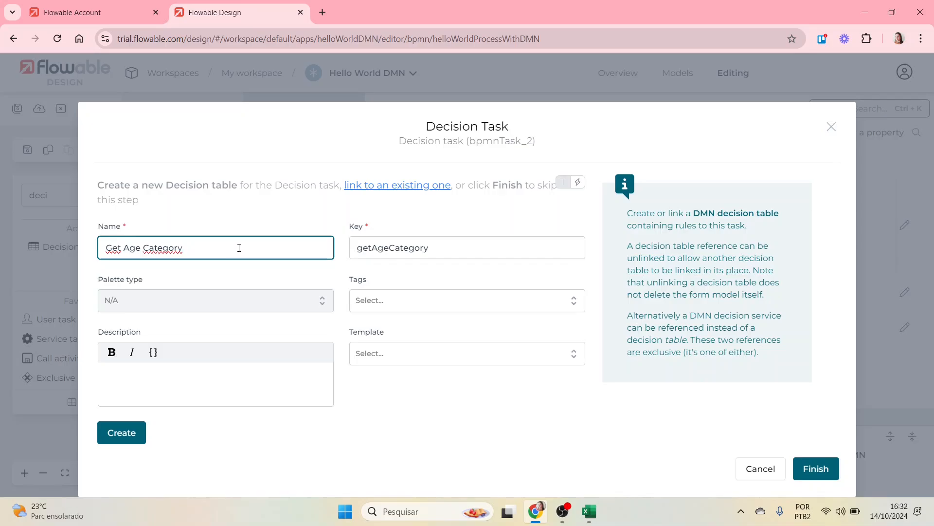
{"action": "left_click", "coordinate": [136, 439]}
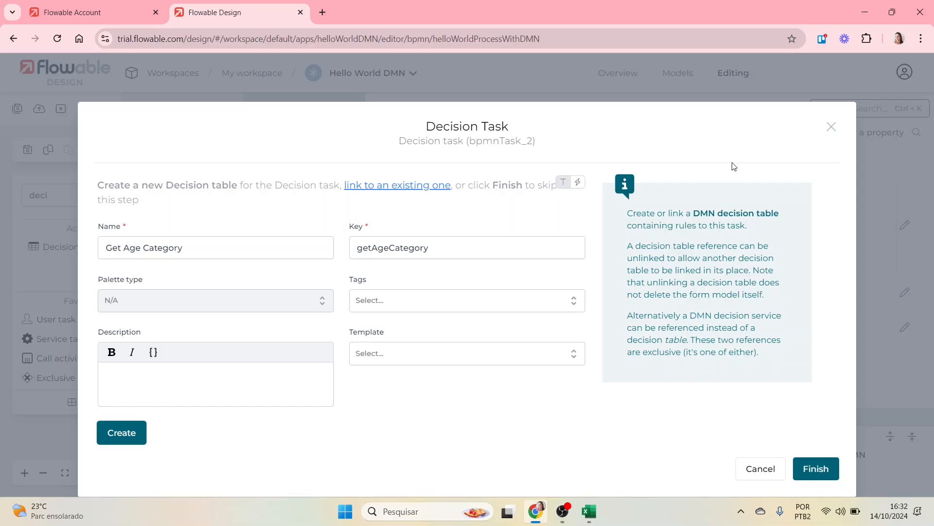
{"action": "left_click", "coordinate": [204, 247]}
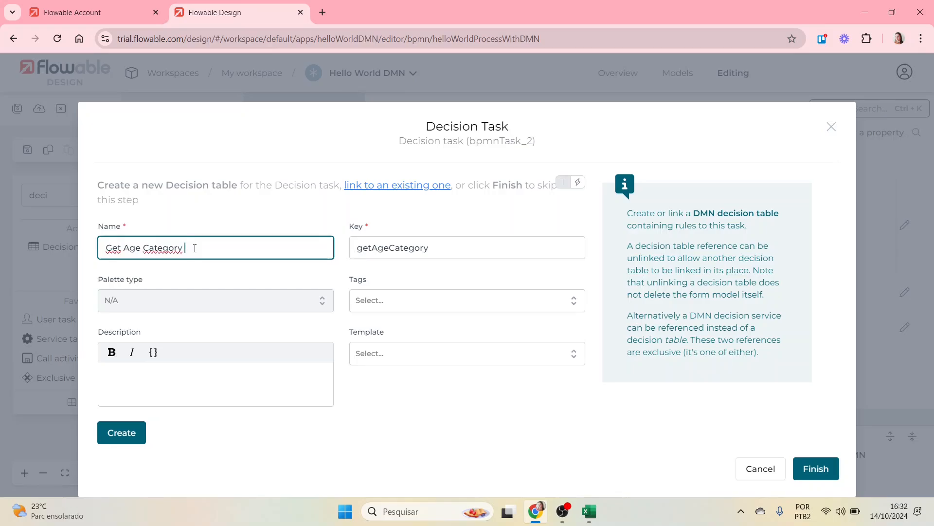
{"action": "type", "text": "Decision Table"}
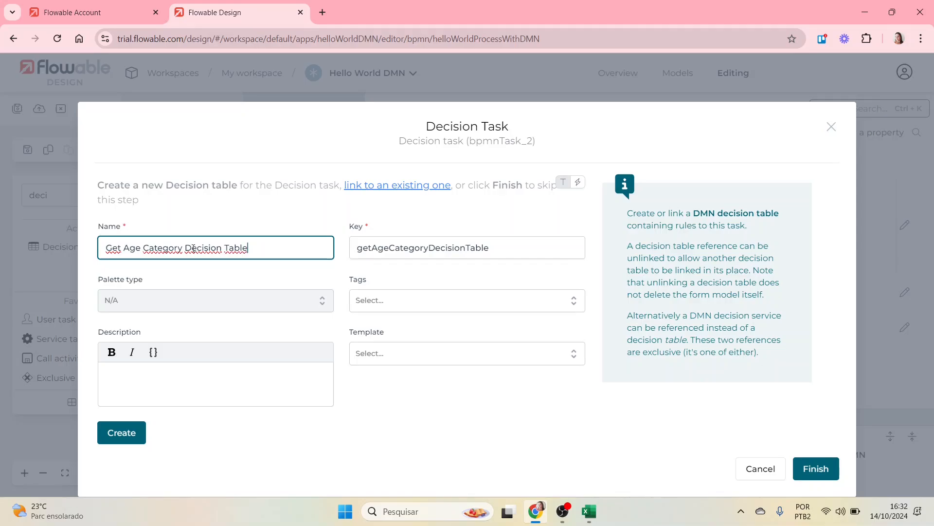
{"action": "left_click", "coordinate": [813, 466]}
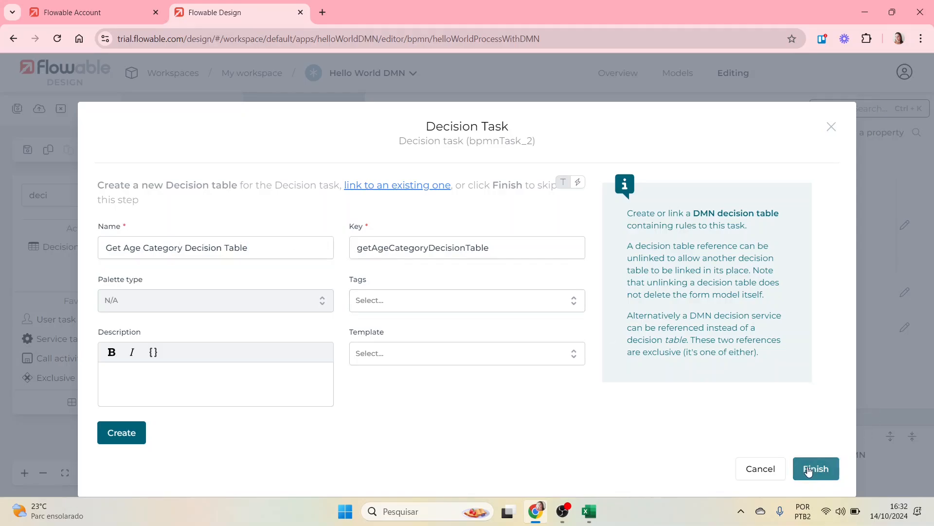
{"action": "left_click", "coordinate": [127, 435]}
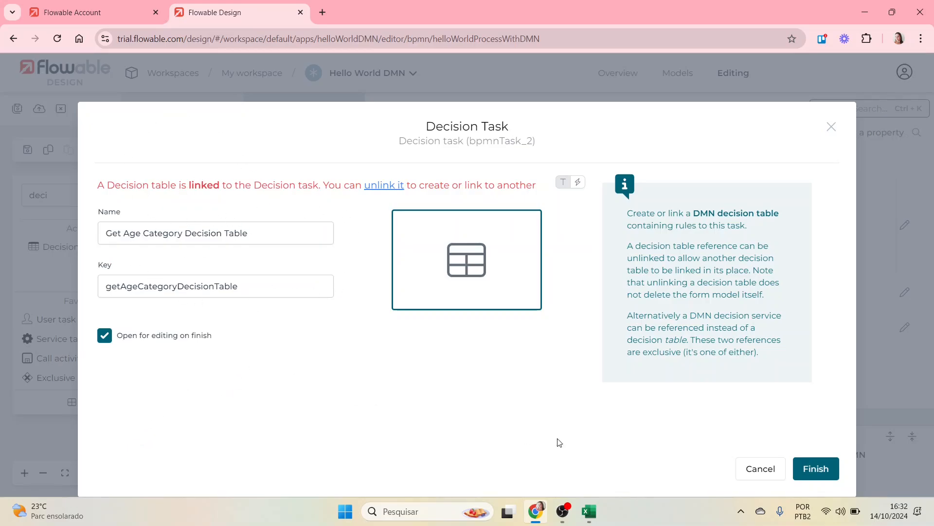
{"action": "left_click", "coordinate": [815, 469]}
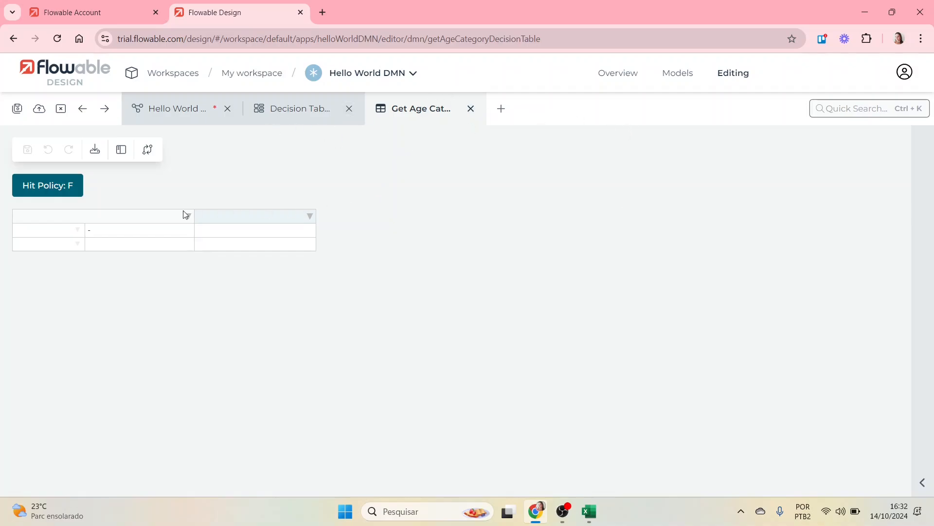
Confirm First as the decision table's hit policy
{"action": "left_click", "coordinate": [53, 189]}
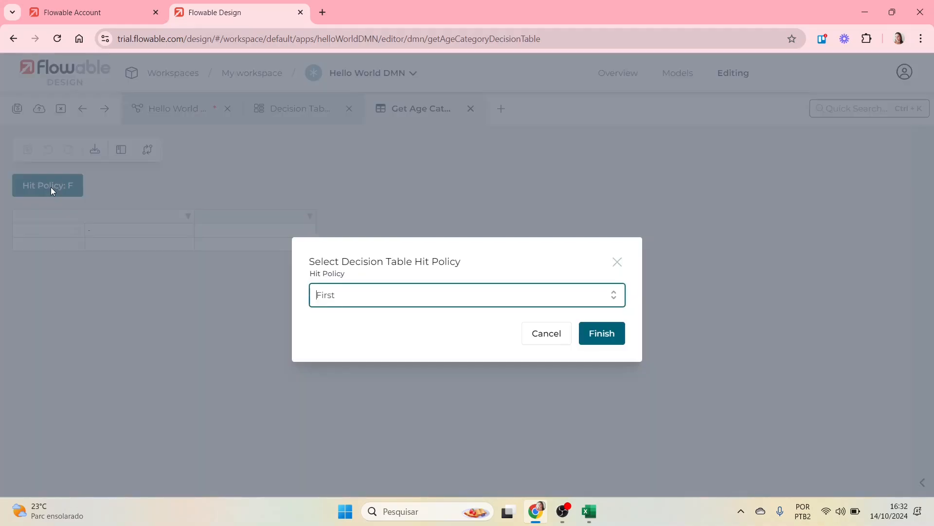
{"action": "left_click", "coordinate": [608, 344]}
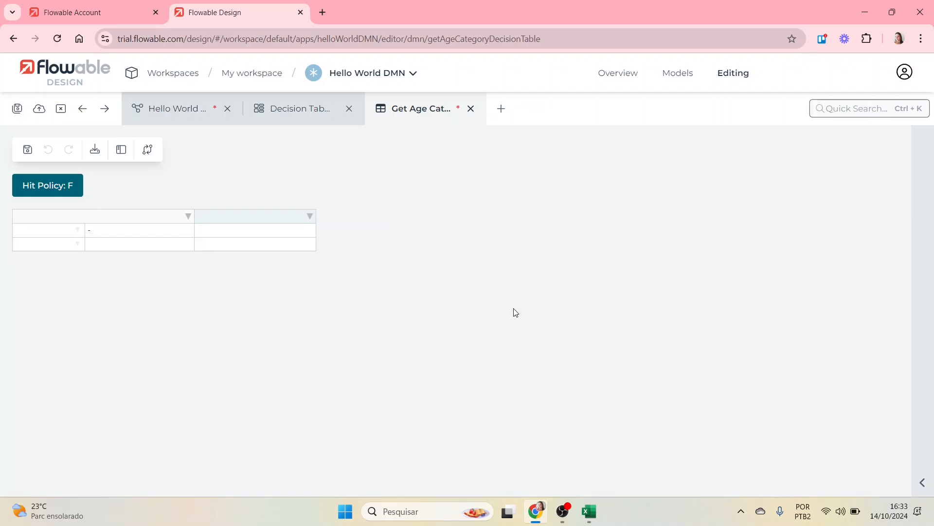
Define the decision table's input column with label "Age", variable name age and type Number
{"action": "left_click", "coordinate": [144, 220]}
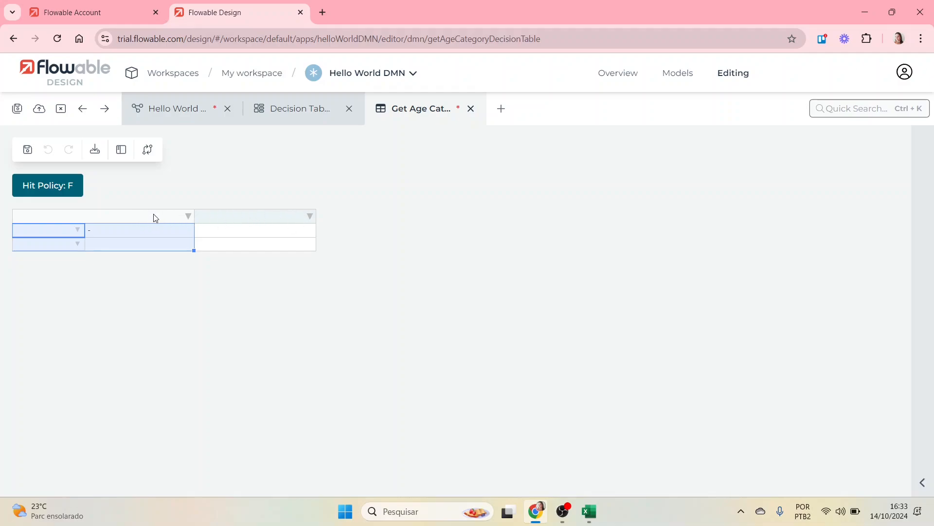
{"action": "left_click", "coordinate": [237, 223]}
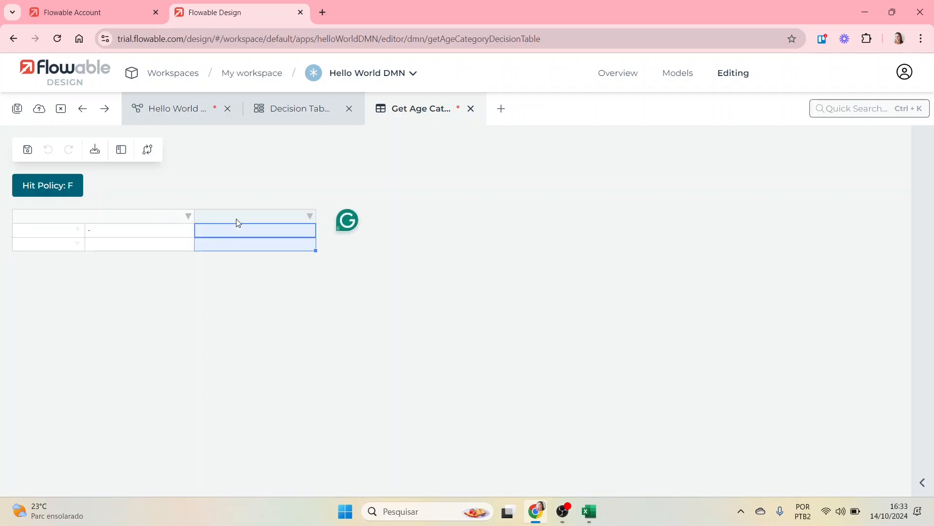
{"action": "left_click", "coordinate": [168, 220]}
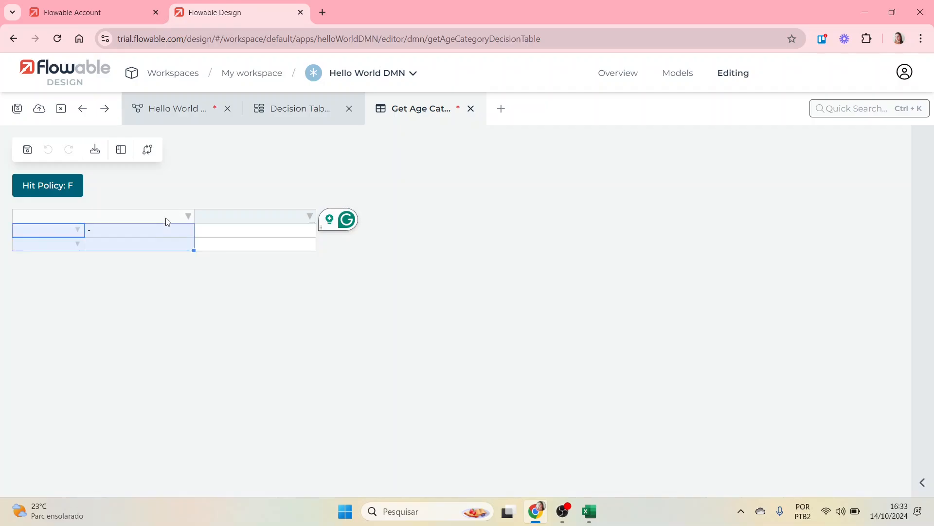
{"action": "left_click", "coordinate": [188, 216]}
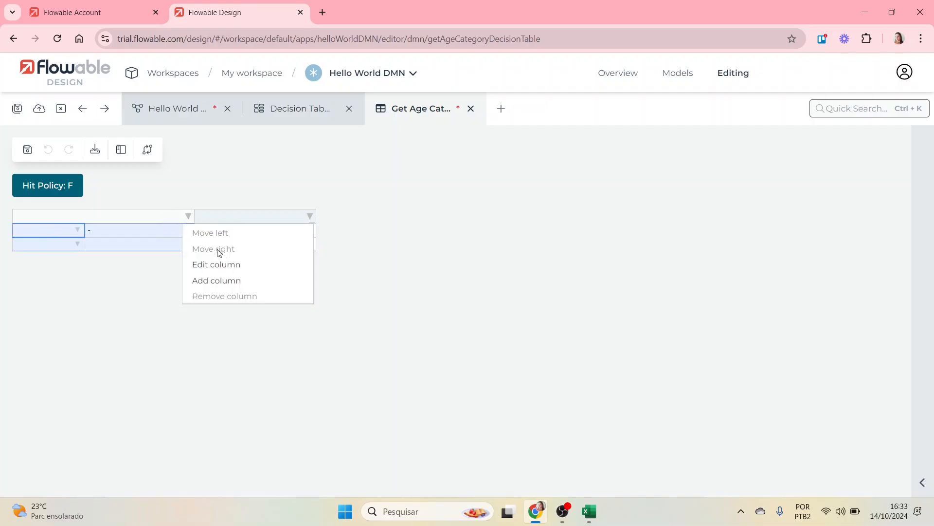
{"action": "left_click", "coordinate": [238, 265]}
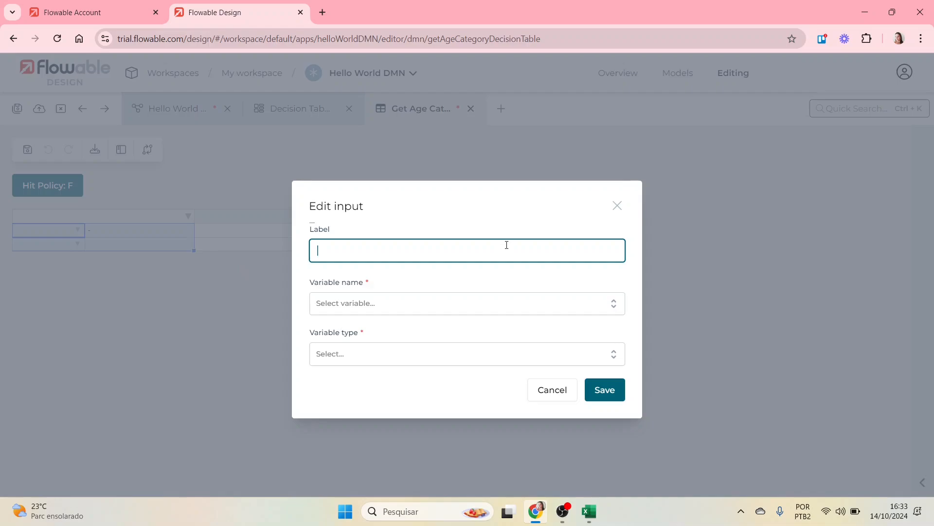
{"action": "type", "text": "Age"}
{"action": "key", "text": "Tab"}
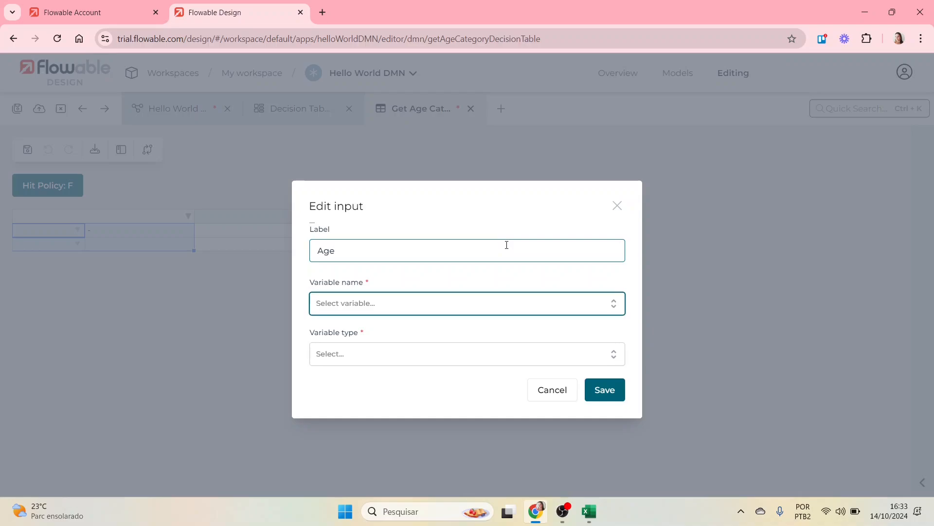
{"action": "type", "text": "age"}
{"action": "key", "text": "Return"}
{"action": "left_click", "coordinate": [469, 352]}
{"action": "left_click", "coordinate": [373, 405]}
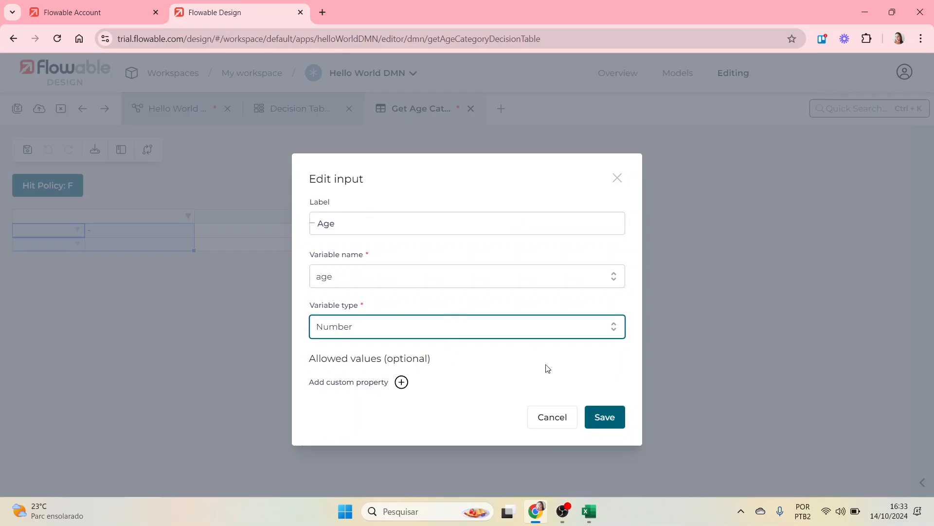
{"action": "left_click", "coordinate": [604, 417]}
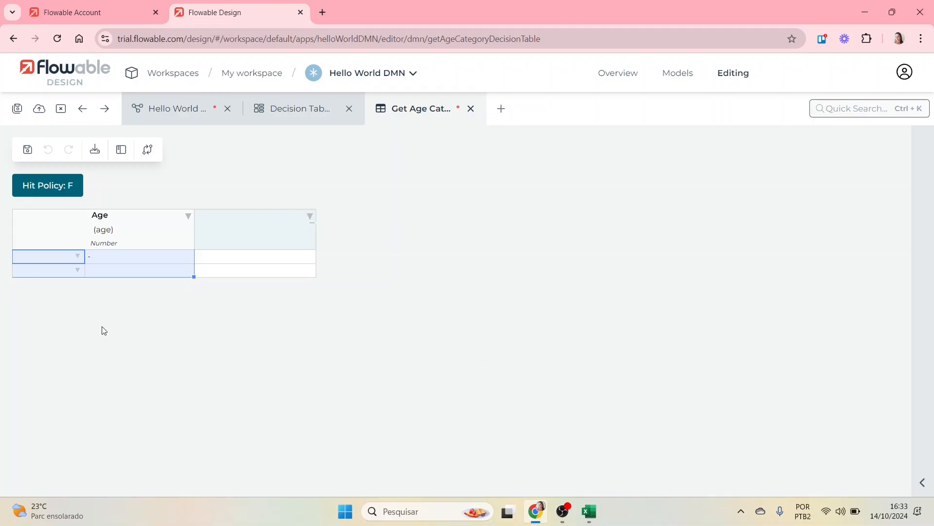
Define the decision table's output column with label "Age Category", variable name ageCategory and type String
{"action": "left_click", "coordinate": [310, 217]}
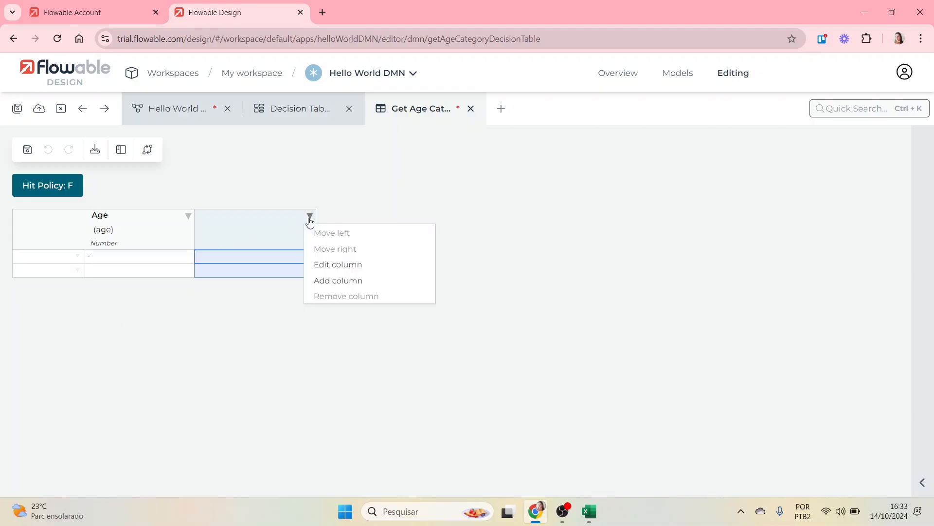
{"action": "left_click", "coordinate": [384, 271]}
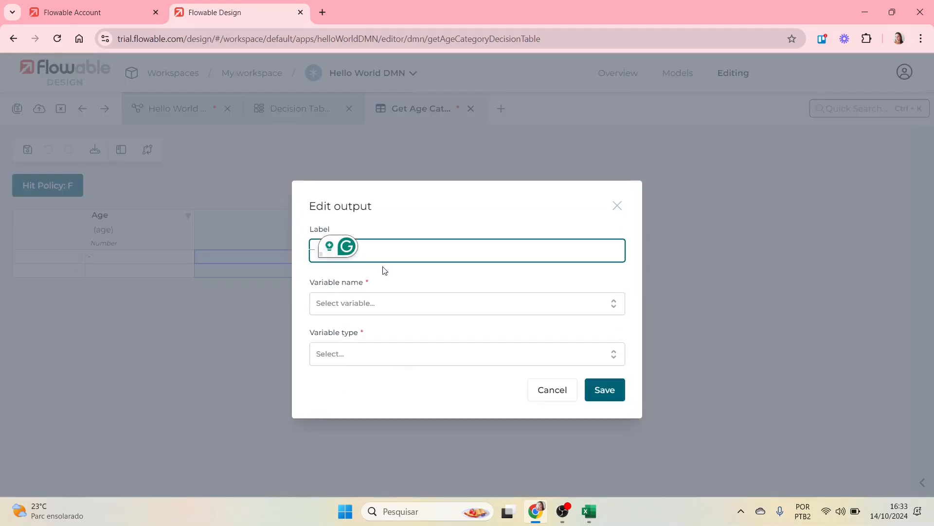
{"action": "type", "text": "Age Category"}
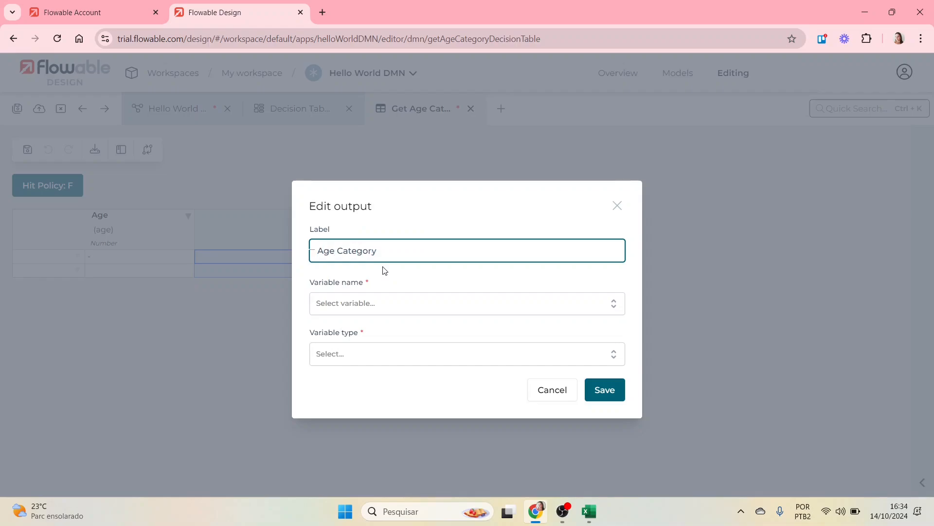
{"action": "left_click", "coordinate": [397, 303]}
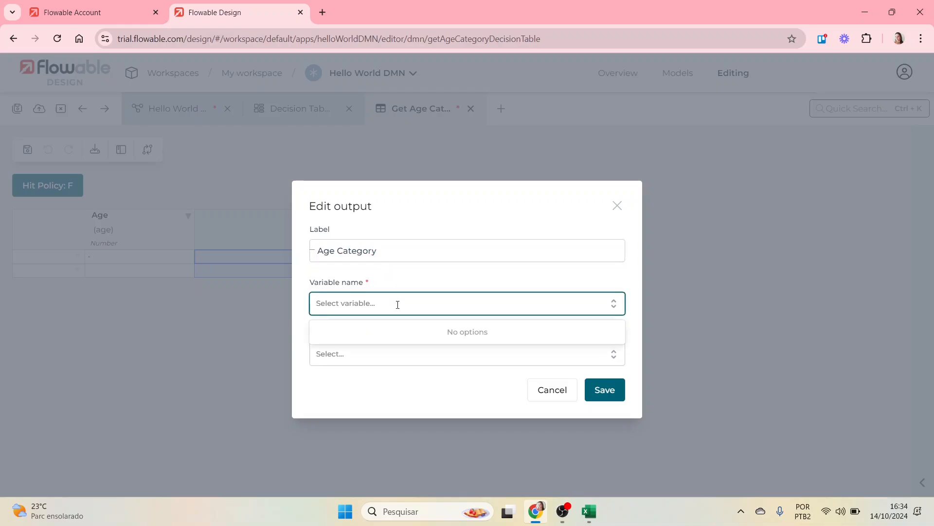
{"action": "type", "text": "a"}
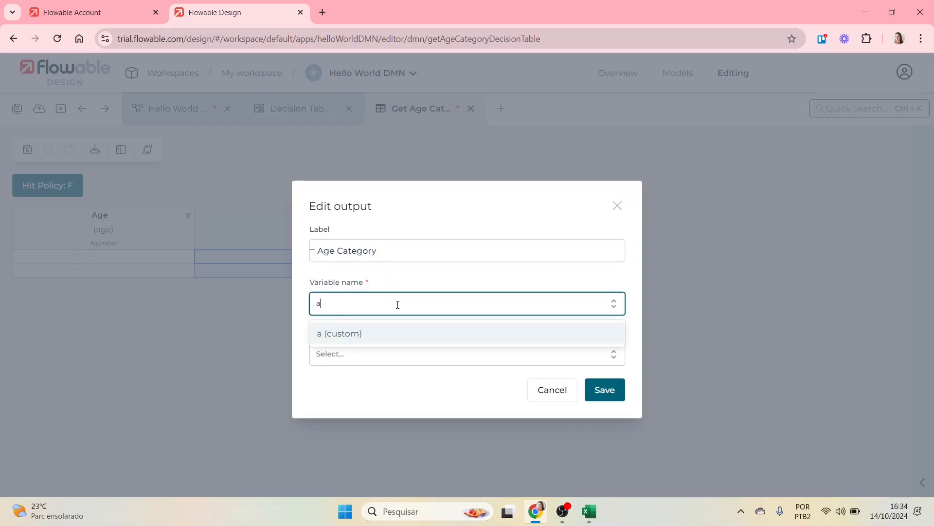
{"action": "type", "text": "geCategory"}
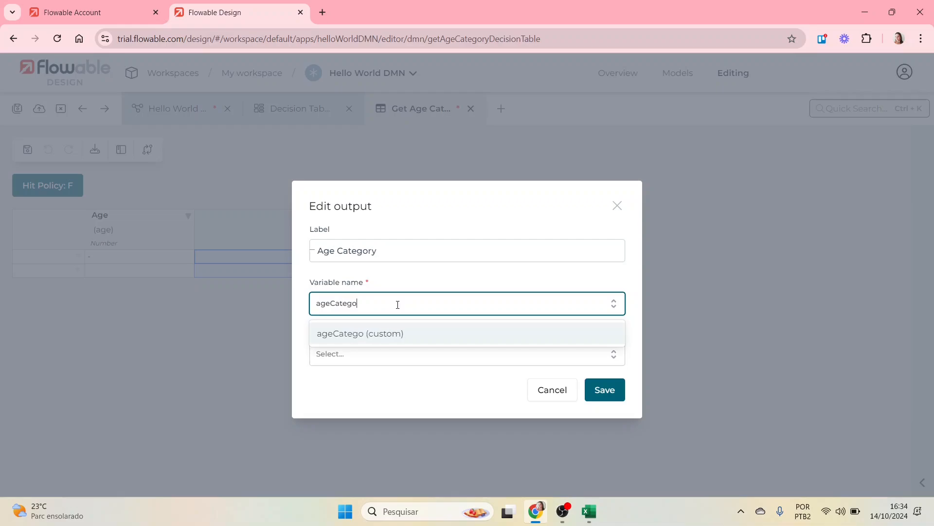
{"action": "left_click", "coordinate": [403, 334]}
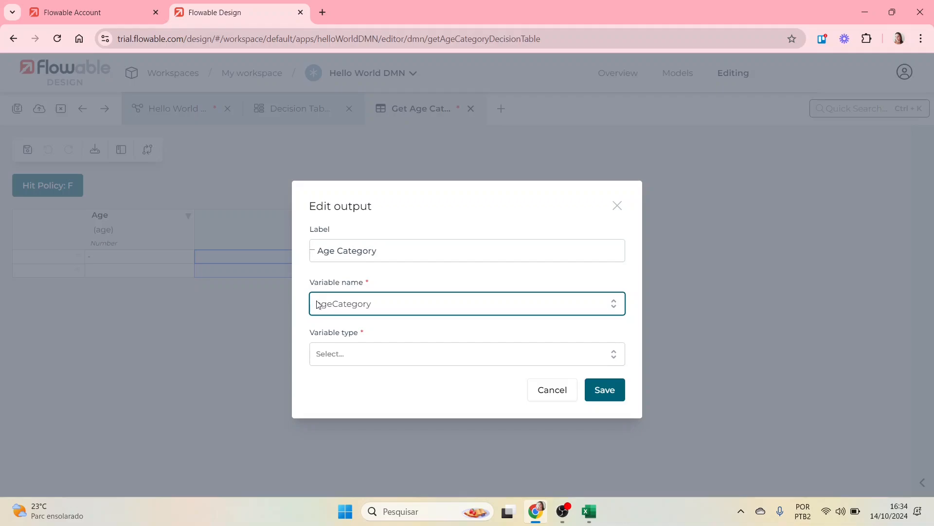
{"action": "left_click", "coordinate": [363, 358]}
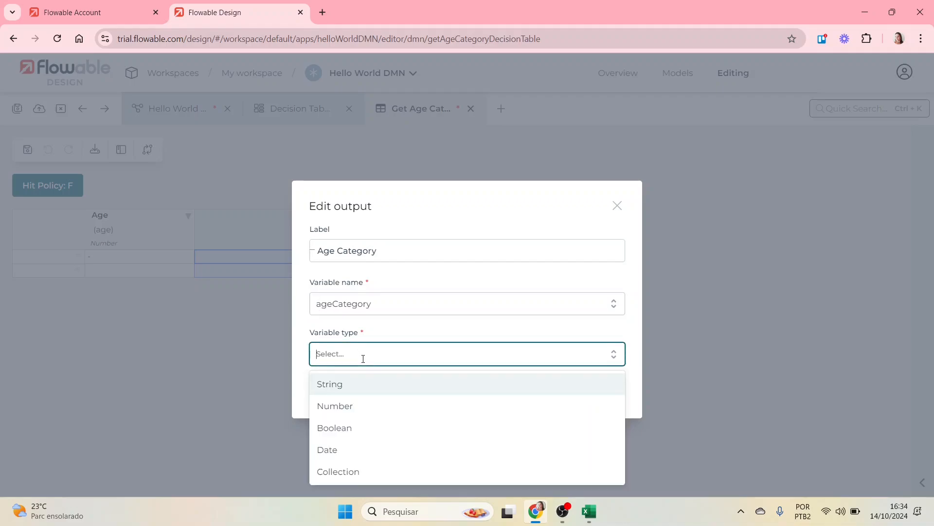
{"action": "left_click", "coordinate": [362, 384]}
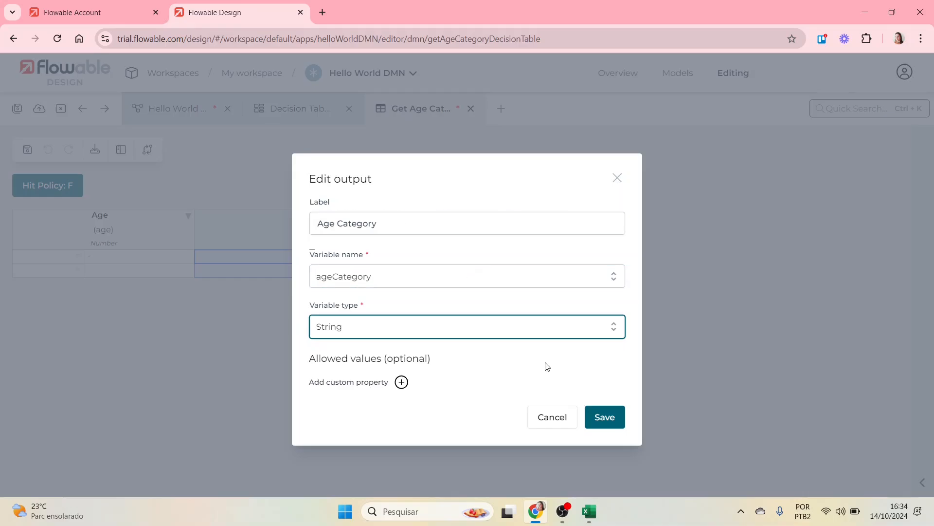
{"action": "left_click", "coordinate": [611, 417]}
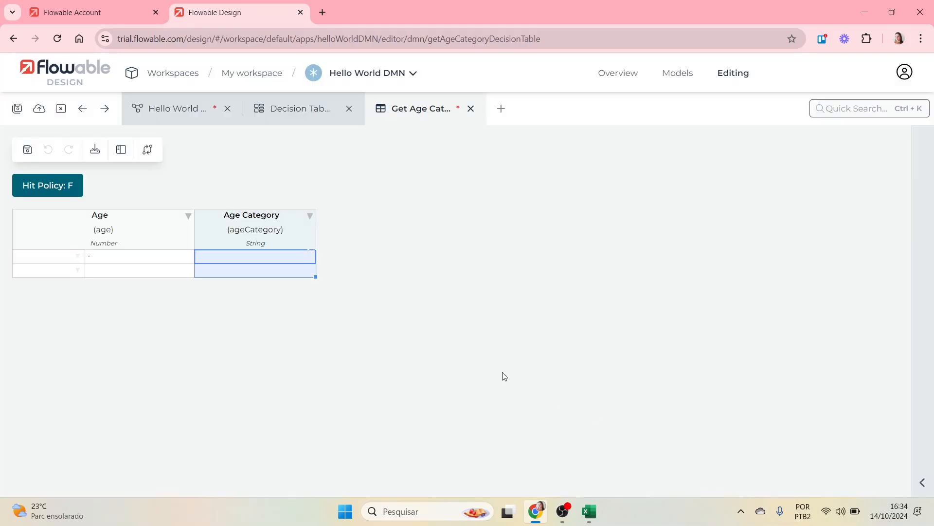
Fill in the first rule so that an age <= 3 gives the age category Baby
{"action": "left_click", "coordinate": [78, 257]}
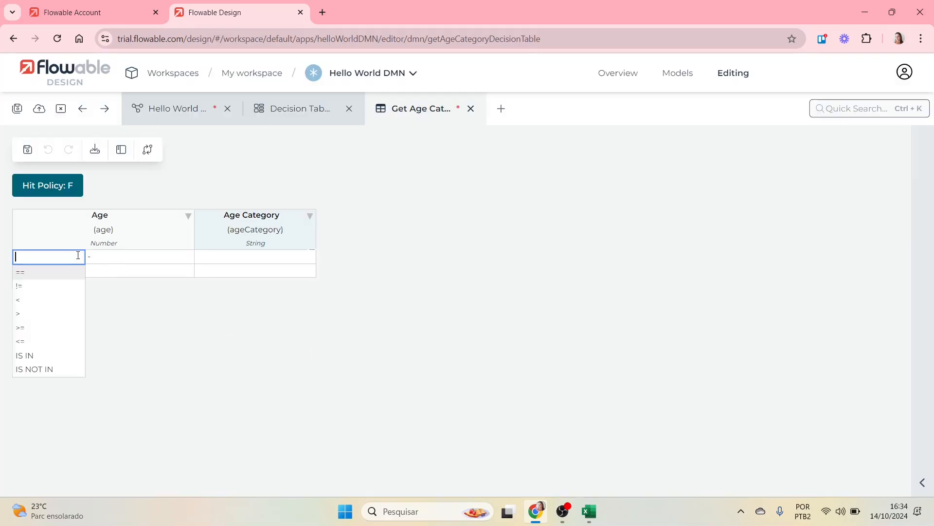
{"action": "left_click", "coordinate": [47, 343]}
{"action": "left_click", "coordinate": [119, 260]}
{"action": "double_click", "coordinate": [118, 257]}
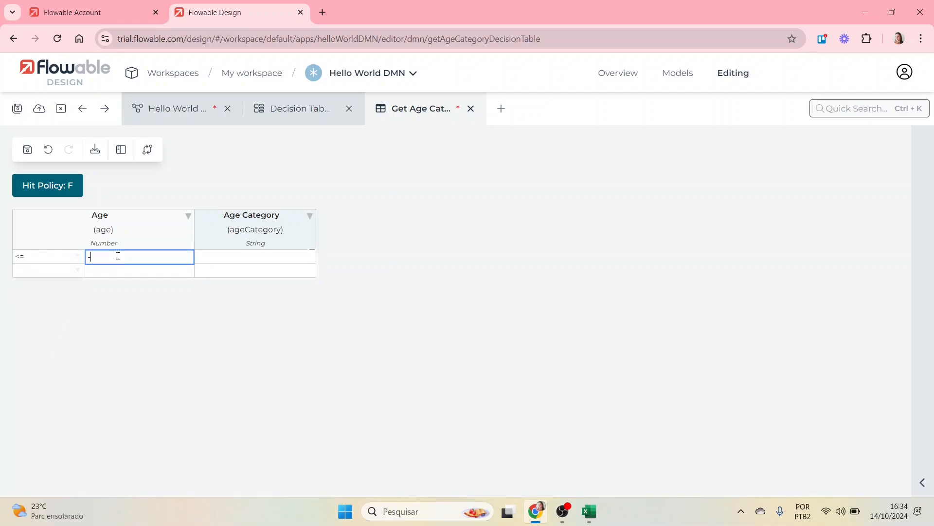
{"action": "type", "text": "3"}
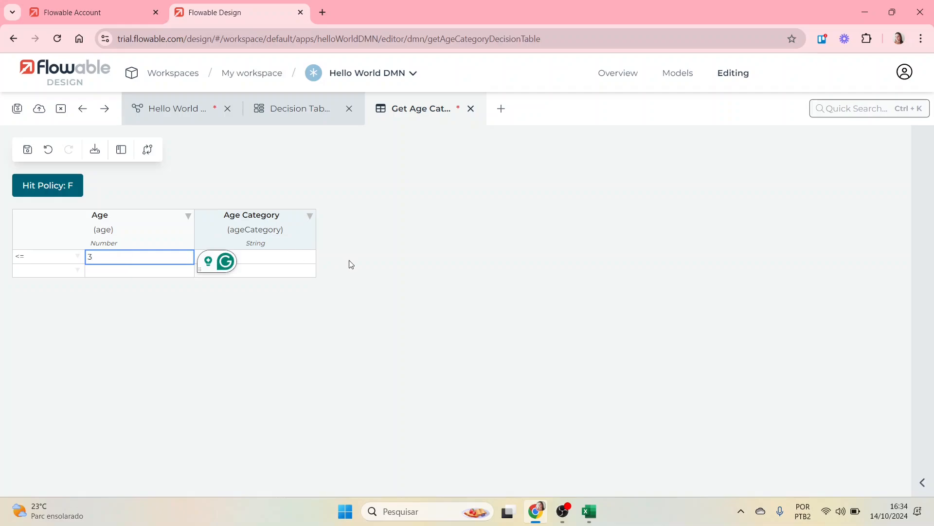
{"action": "left_click", "coordinate": [271, 258]}
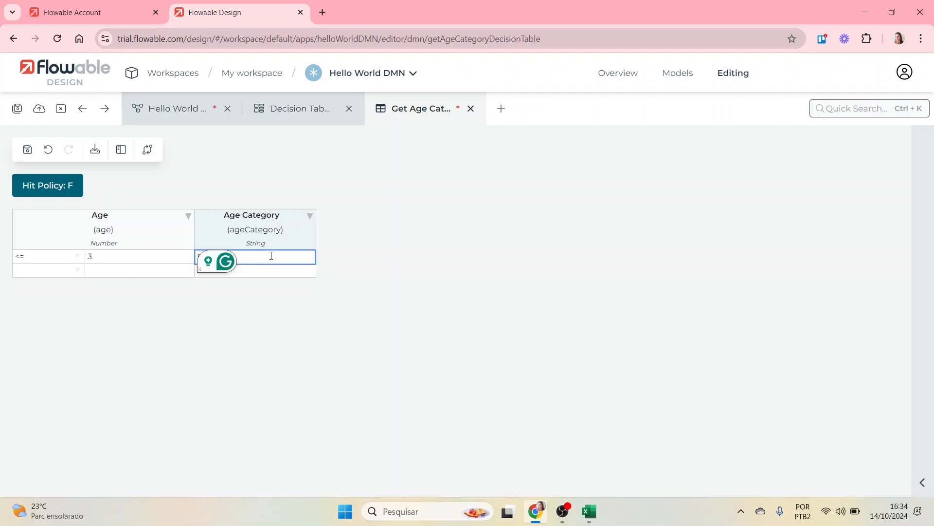
{"action": "type", "text": "Baby"}
{"action": "left_click", "coordinate": [285, 272]}
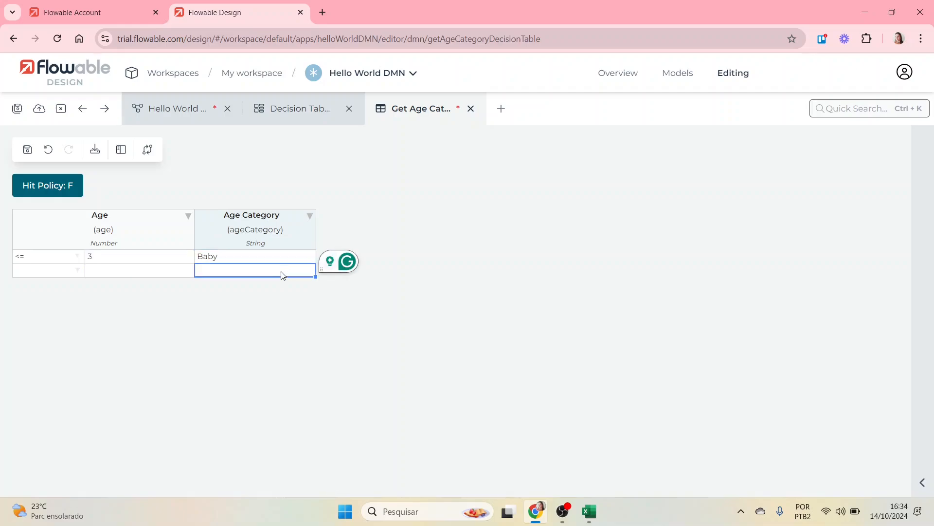
{"action": "left_click", "coordinate": [59, 273]}
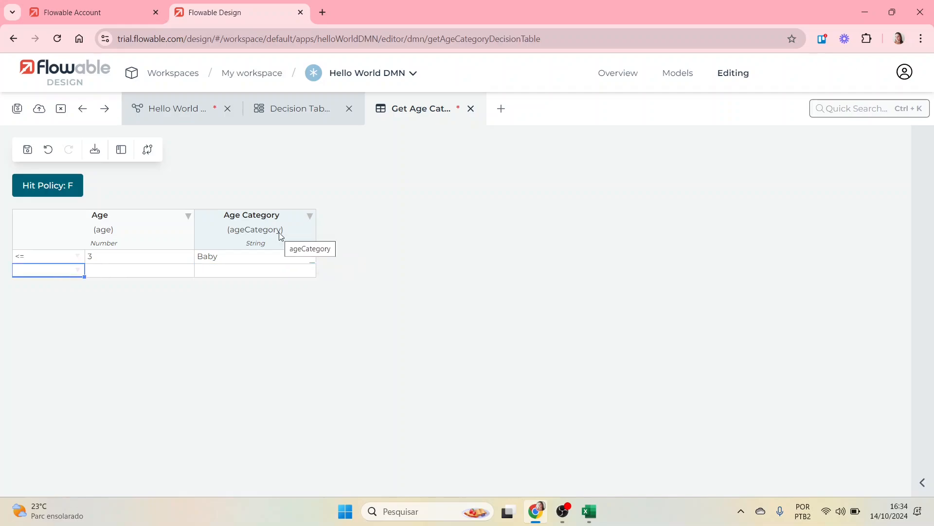
Copy the rules from Child through n/a (A2:C6) in the Excel sheet into the decision table below the Baby rule, and save the table
{"action": "left_click", "coordinate": [597, 518]}
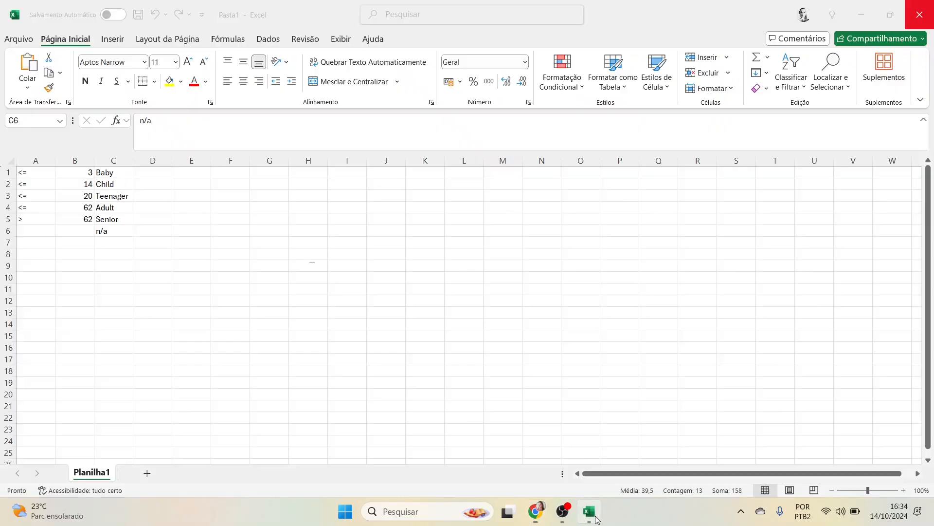
{"action": "left_click", "coordinate": [348, 241]}
{"action": "left_click_drag", "start_coordinate": [37, 182], "coordinate": [114, 230]}
{"action": "key", "text": "ctrl+c"}
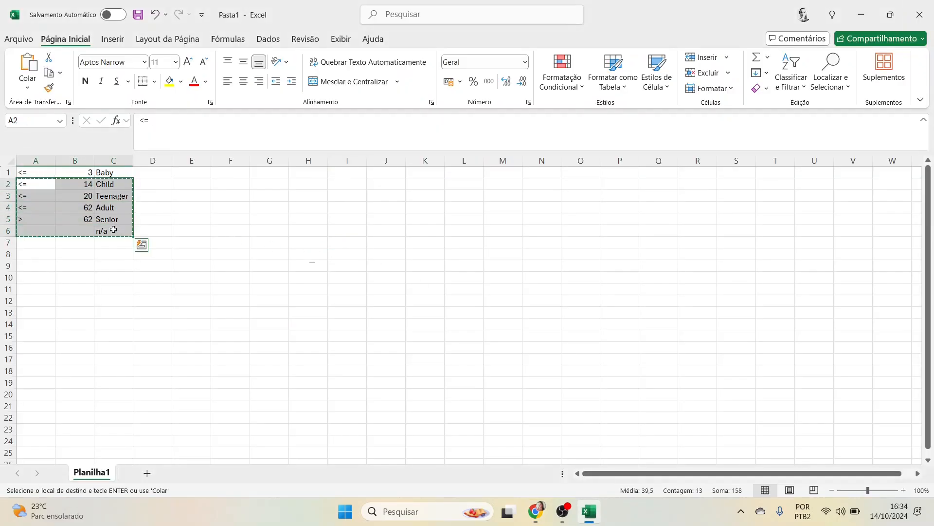
{"action": "left_click", "coordinate": [858, 16]}
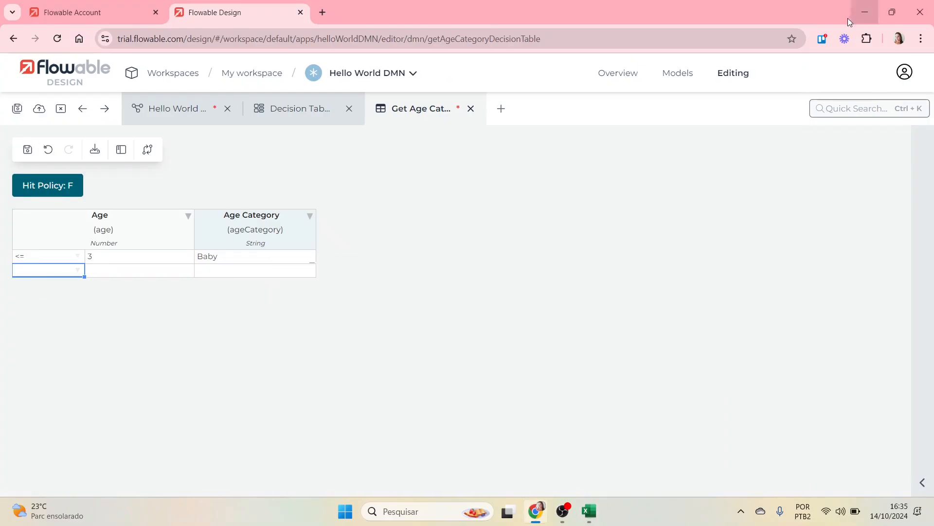
{"action": "key", "text": "ctrl+v"}
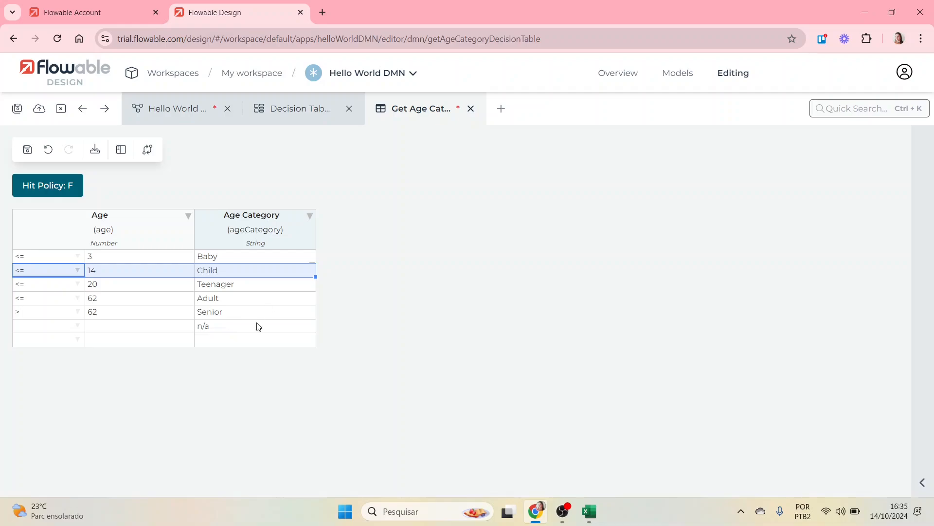
{"action": "left_click", "coordinate": [247, 330]}
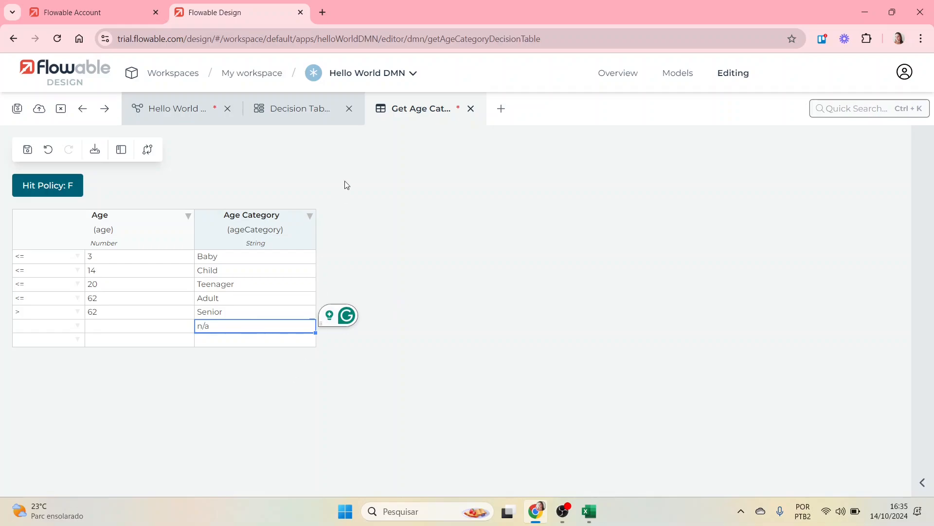
{"action": "left_click", "coordinate": [27, 151]}
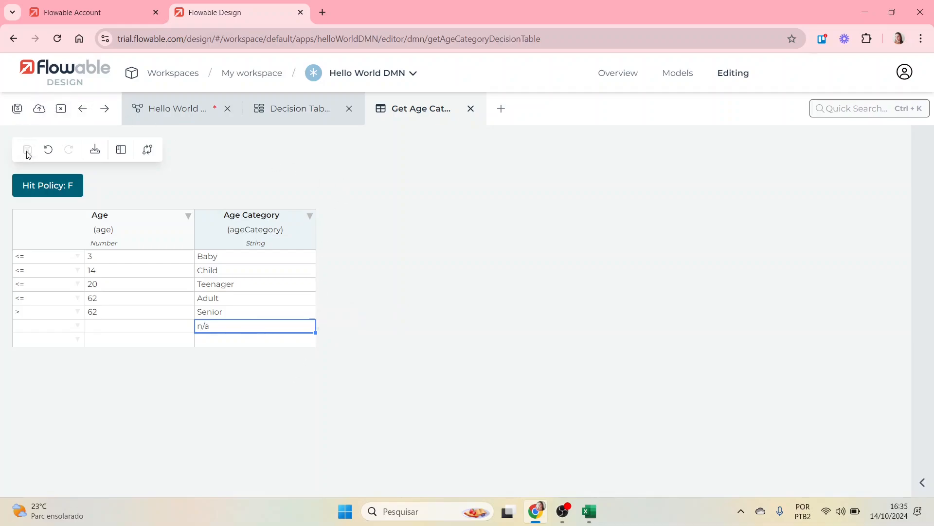
Review the Age form, the Input data task's form reference and the Decision task's decision table reference
{"action": "left_click", "coordinate": [298, 110]}
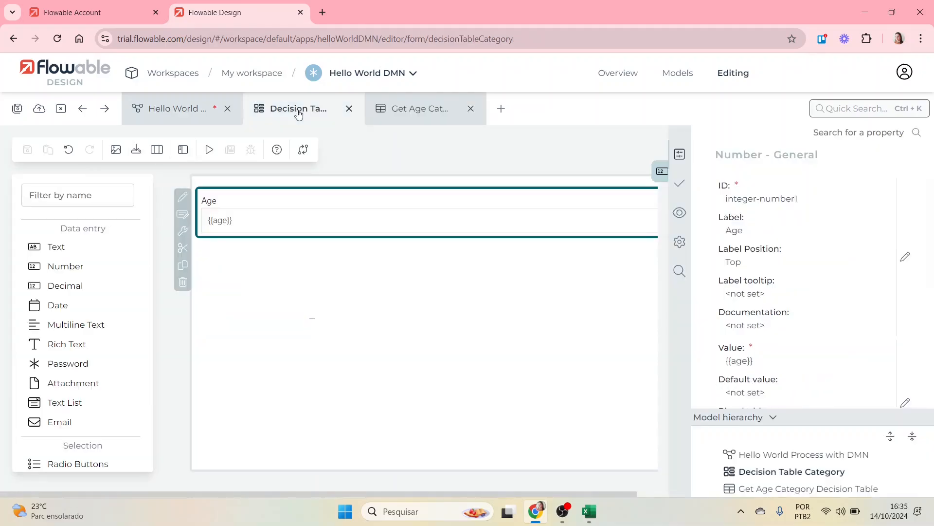
{"action": "left_click", "coordinate": [171, 109]}
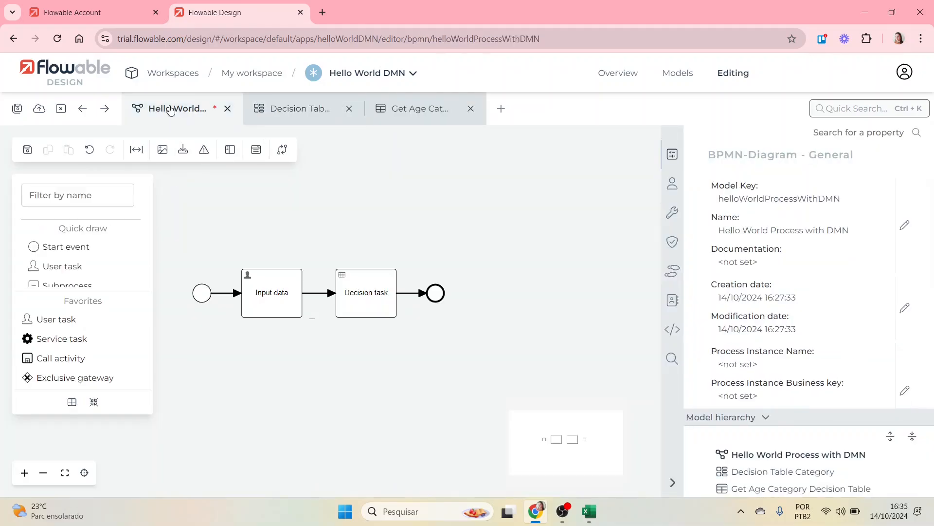
{"action": "left_click", "coordinate": [271, 292]}
{"action": "scroll", "coordinate": [813, 202], "scroll_direction": "down", "scroll_amount": 3}
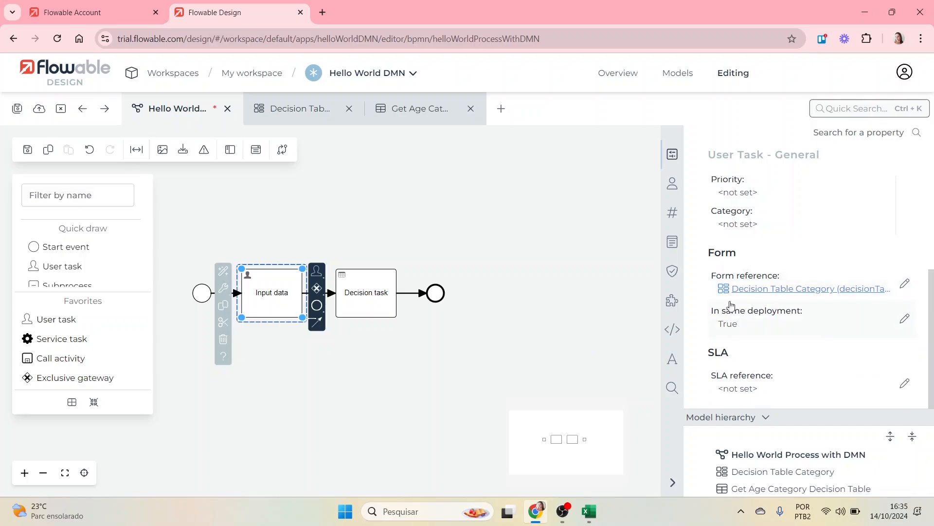
{"action": "left_click", "coordinate": [388, 311]}
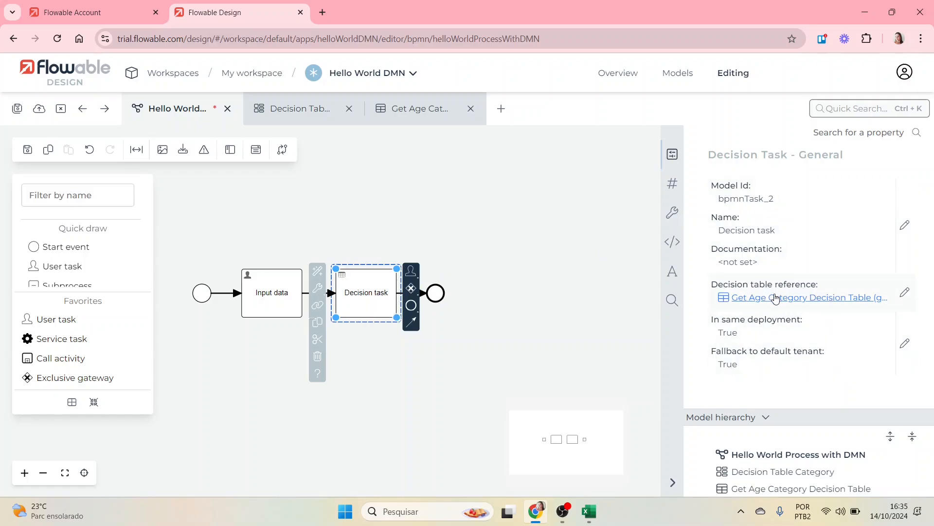
Save the Hello World Process with DMN model and publish the Hello World DMN app
{"action": "left_click", "coordinate": [27, 149]}
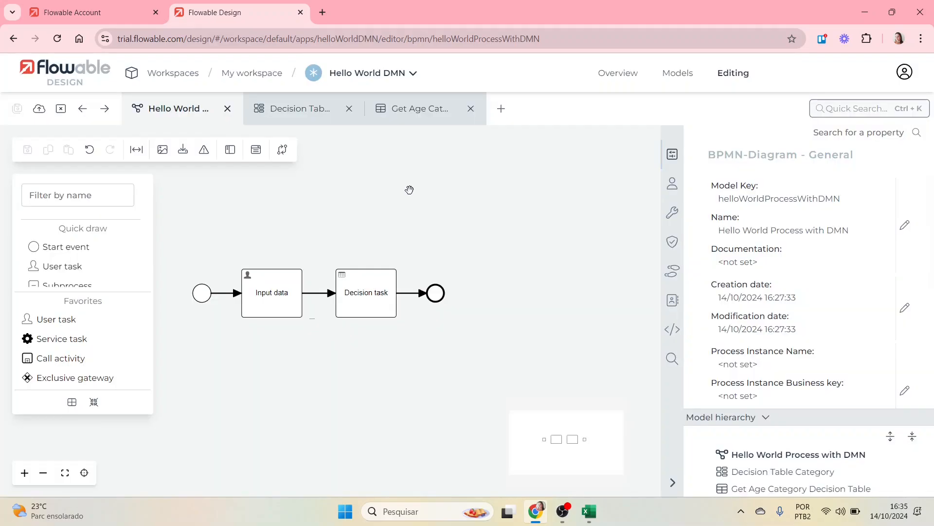
{"action": "left_click", "coordinate": [40, 110]}
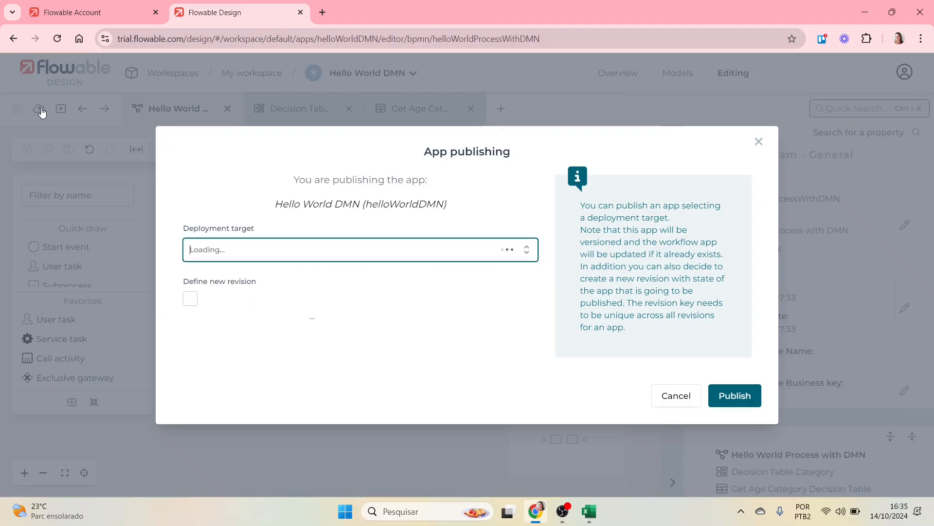
{"action": "left_click", "coordinate": [735, 394]}
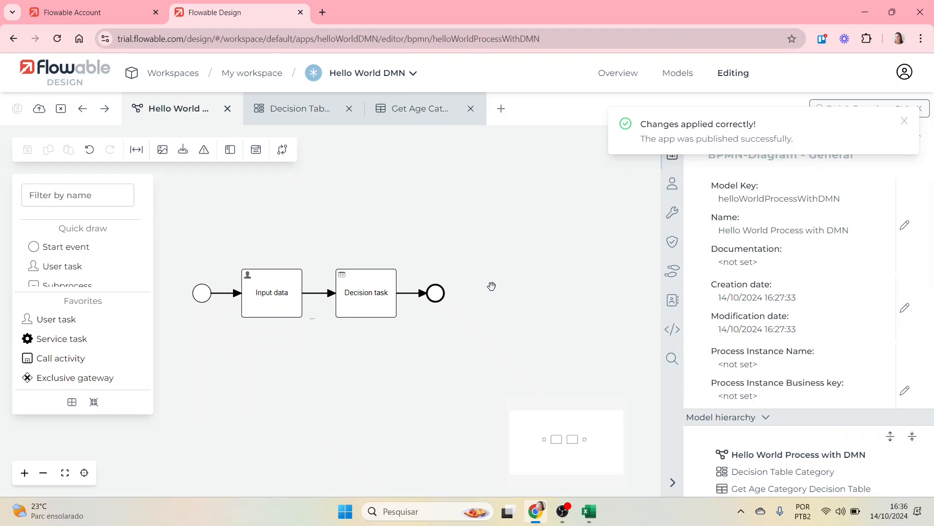
Open Flowable Work from the account page and start a new Hello World Process with DMN instance
{"action": "left_click", "coordinate": [80, 5]}
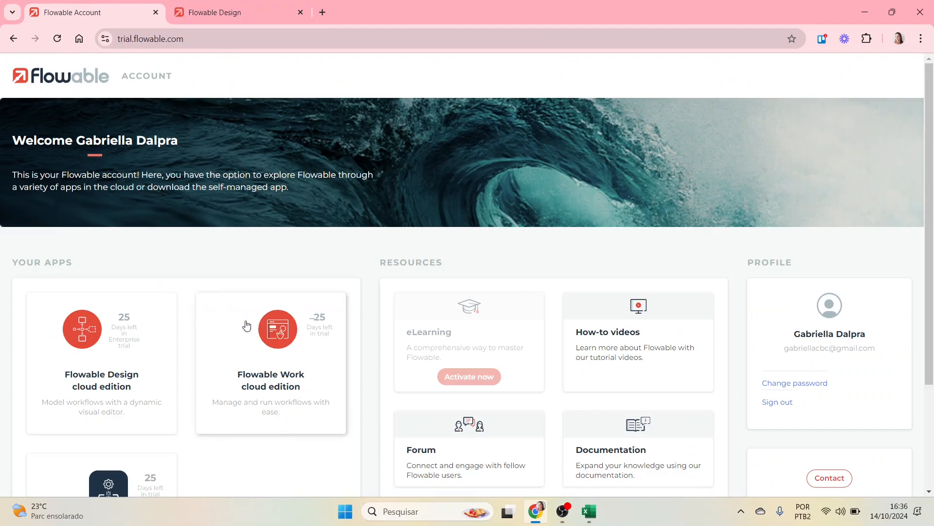
{"action": "left_click", "coordinate": [271, 385]}
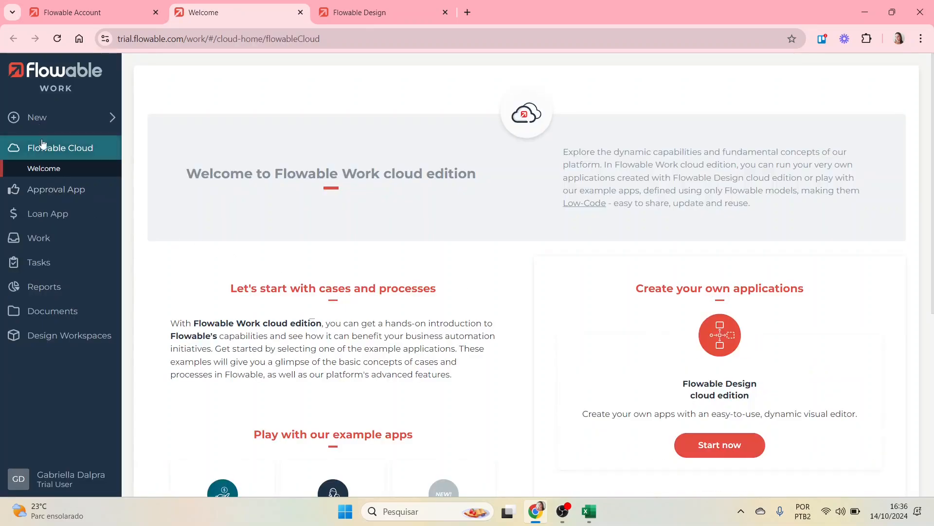
{"action": "left_click", "coordinate": [37, 112]}
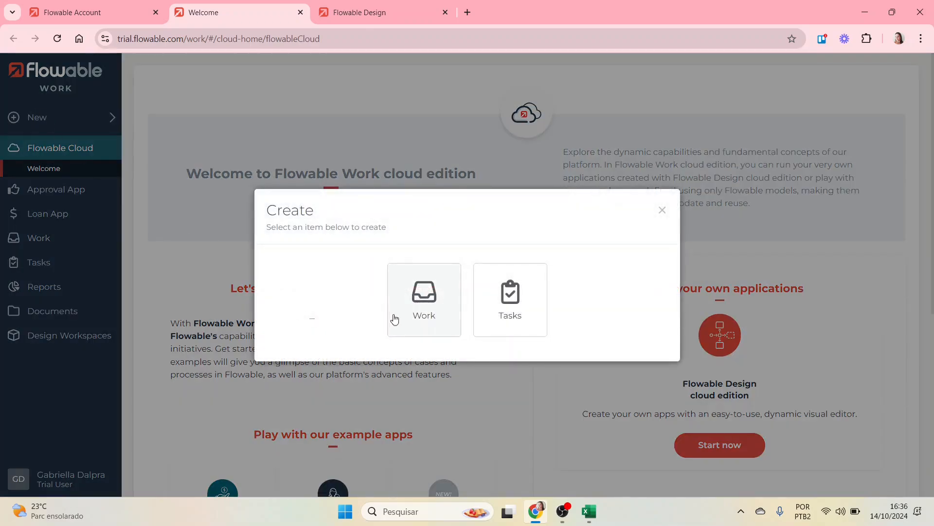
{"action": "left_click", "coordinate": [428, 301]}
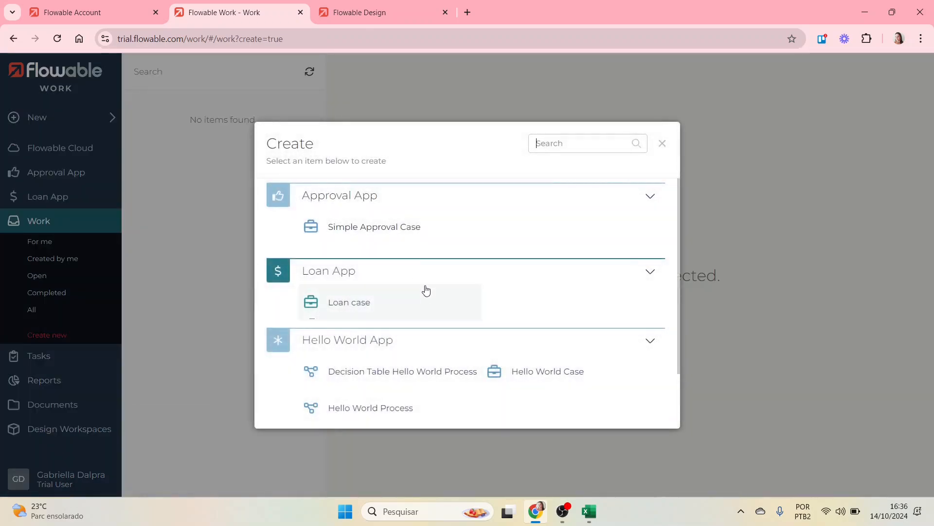
{"action": "scroll", "coordinate": [430, 185], "scroll_direction": "down", "scroll_amount": 2}
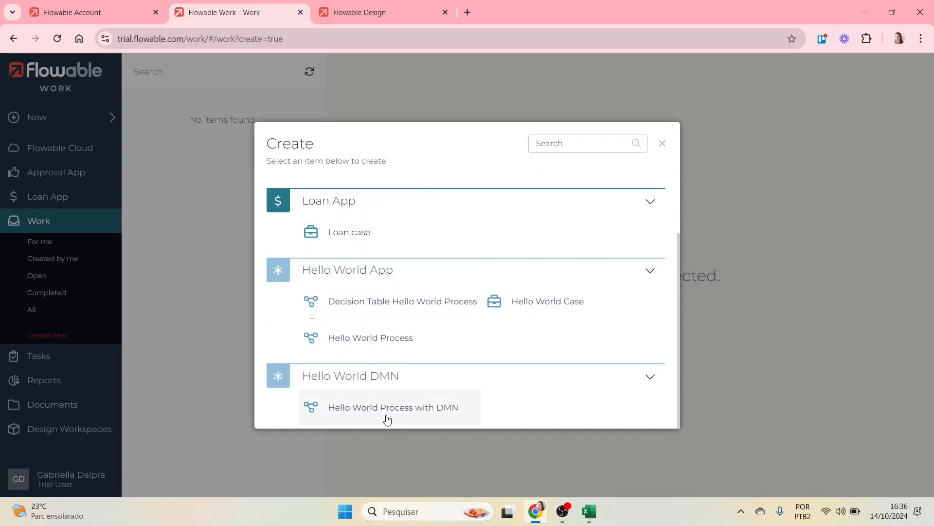
{"action": "left_click", "coordinate": [406, 408]}
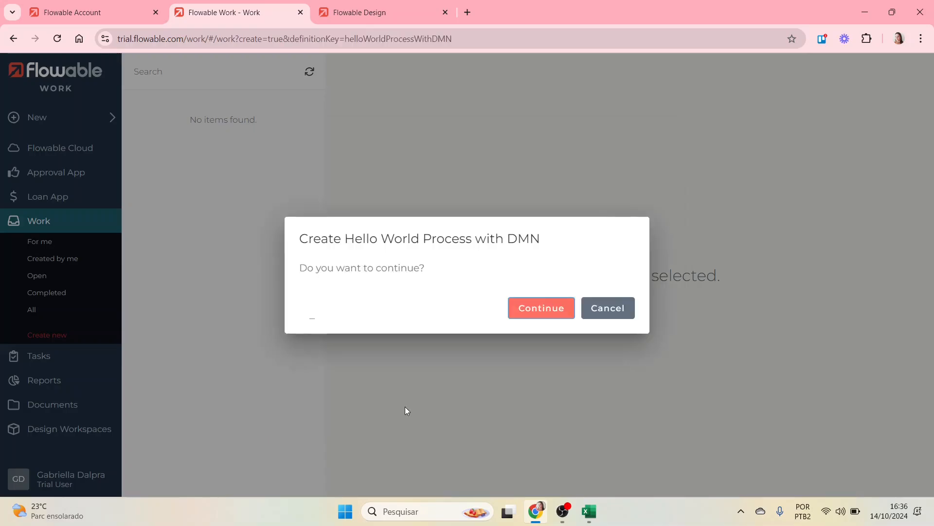
{"action": "left_click", "coordinate": [564, 310]}
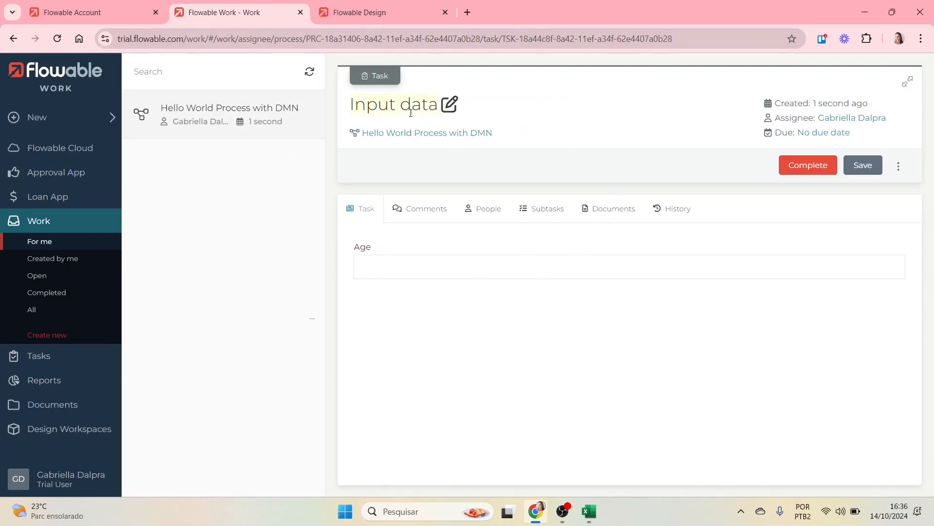
Enter 36 as the age in the Input data task and complete the task
{"action": "left_click", "coordinate": [376, 267]}
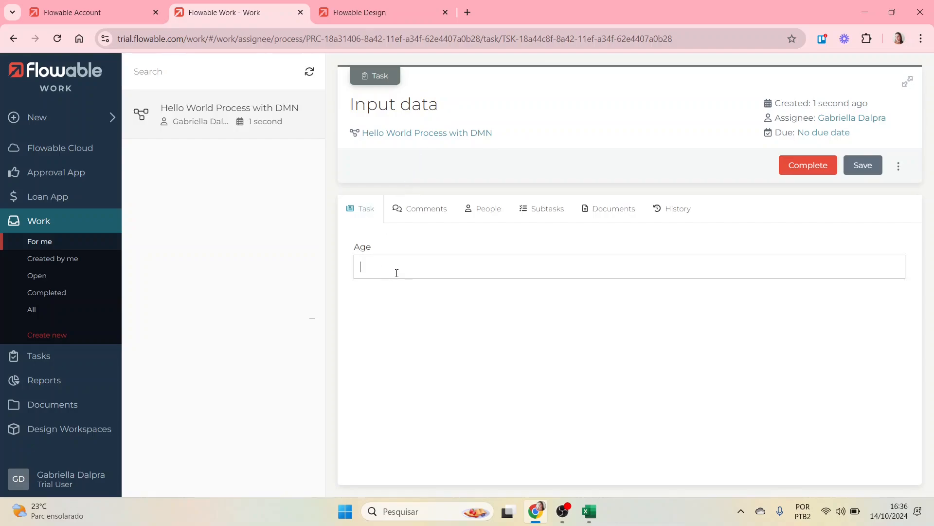
{"action": "type", "text": "36"}
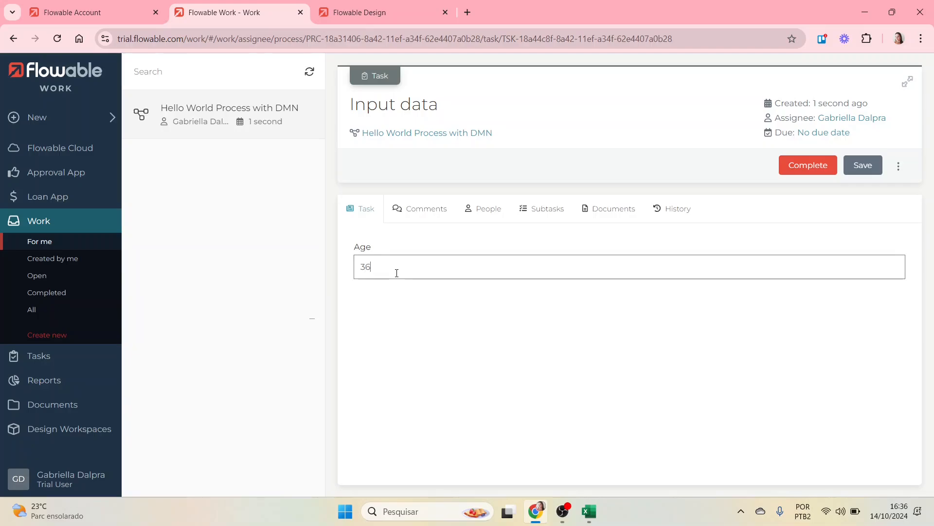
{"action": "left_click", "coordinate": [789, 170]}
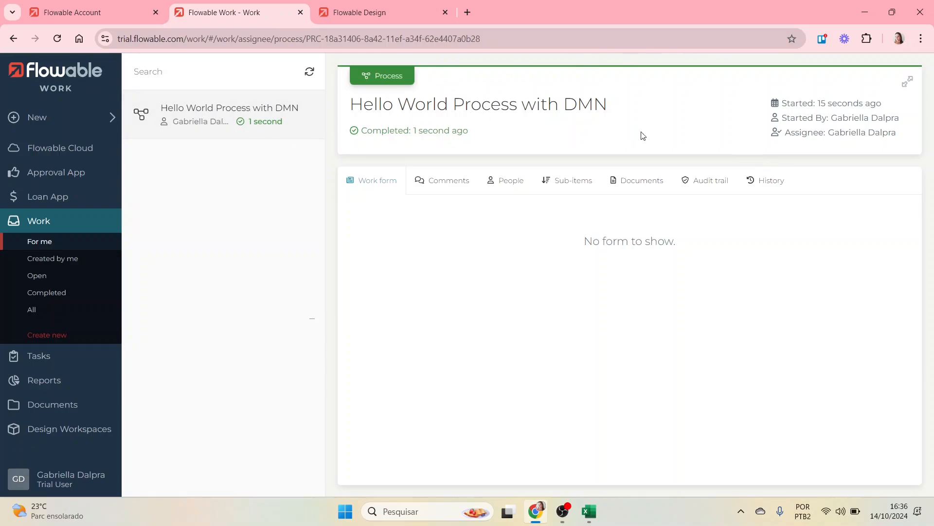
Examine the completed process's audit history and the decision table evaluation for age 36
{"action": "left_click", "coordinate": [773, 186]}
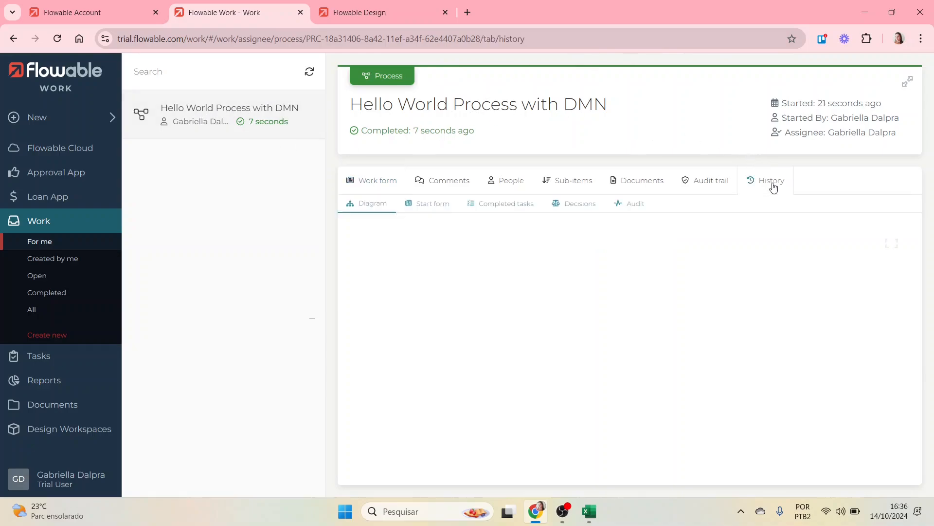
{"action": "left_click", "coordinate": [635, 205]}
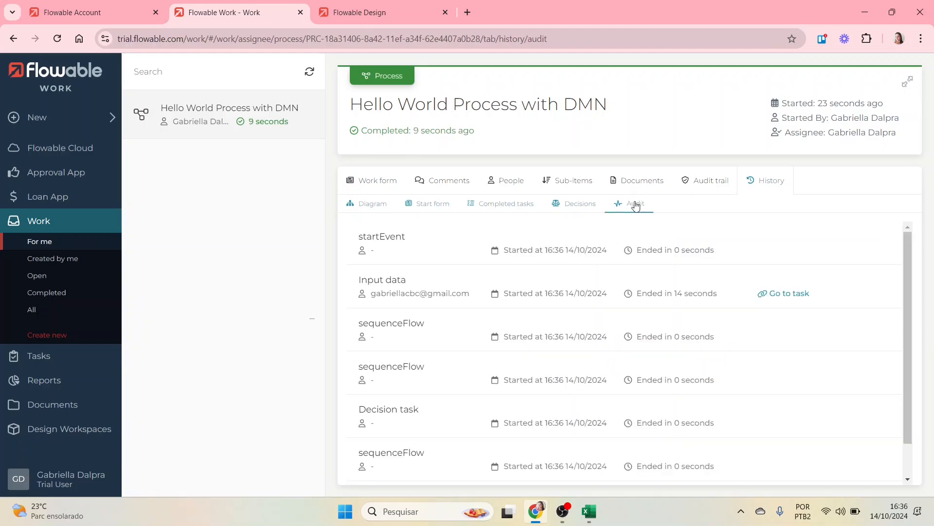
{"action": "left_click", "coordinate": [576, 203]}
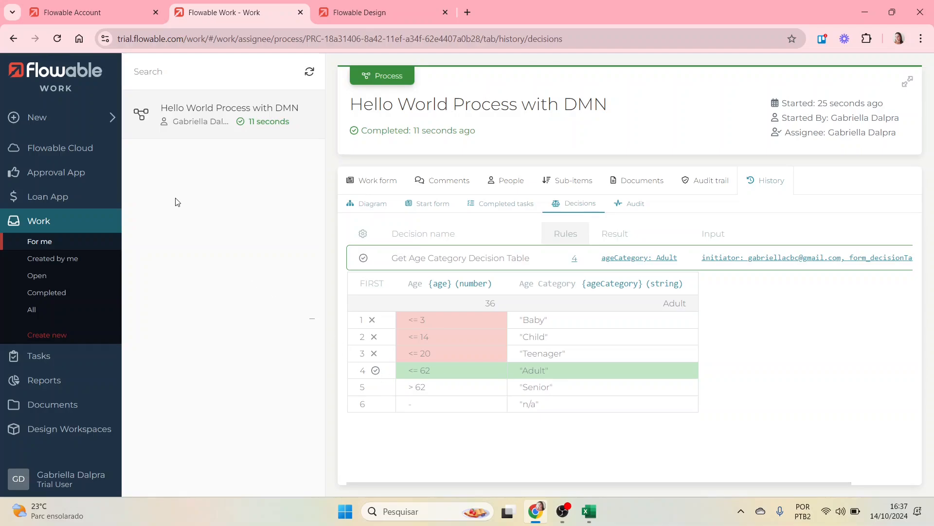
Start another Hello World Process with DMN instance and complete its Input data task with an age of 10
{"action": "left_click", "coordinate": [37, 122]}
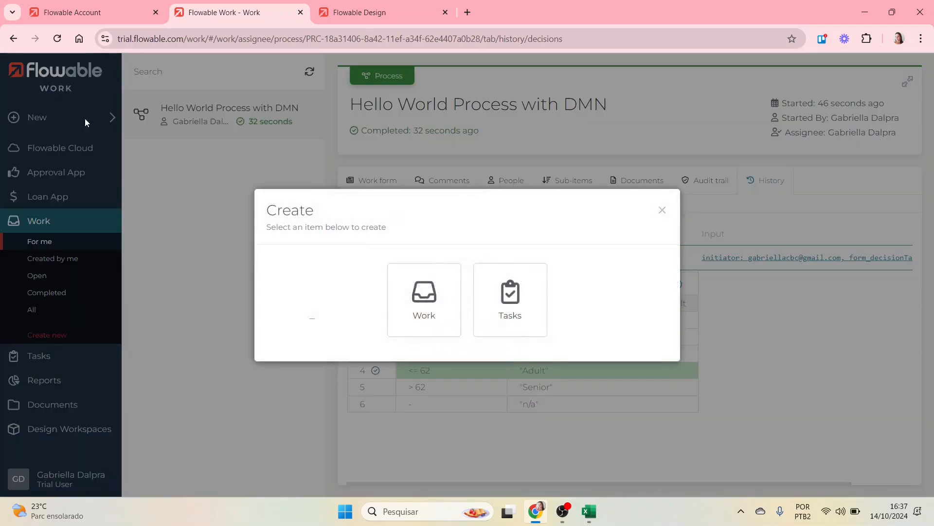
{"action": "left_click", "coordinate": [425, 304]}
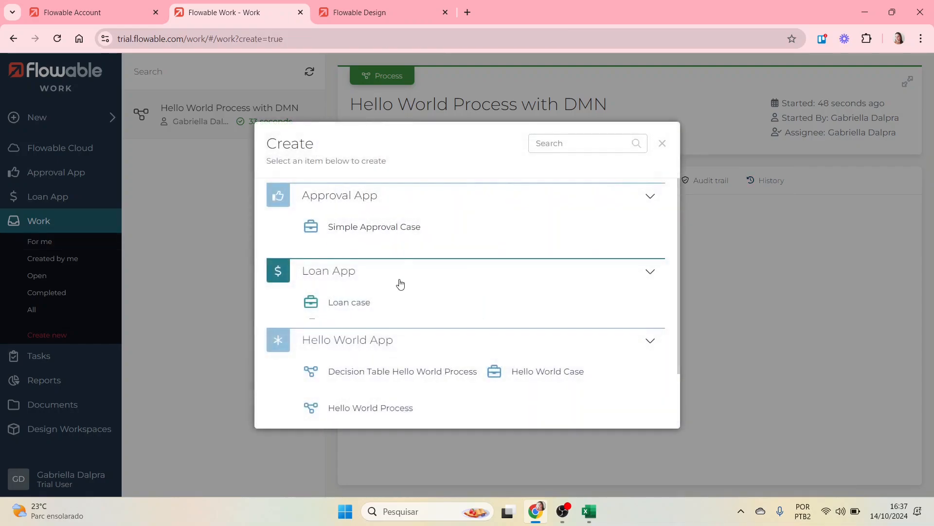
{"action": "scroll", "coordinate": [409, 208], "scroll_direction": "down", "scroll_amount": 2}
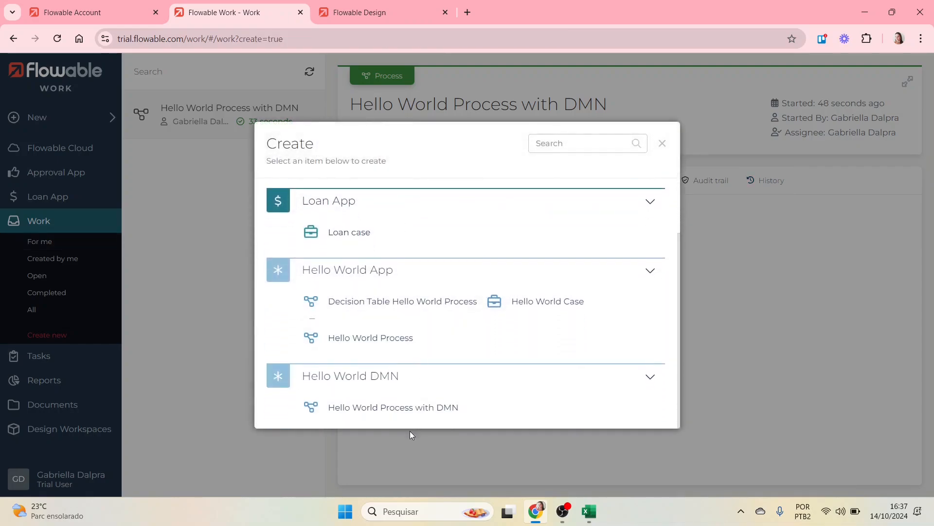
{"action": "left_click", "coordinate": [413, 410]}
{"action": "left_click", "coordinate": [548, 313]}
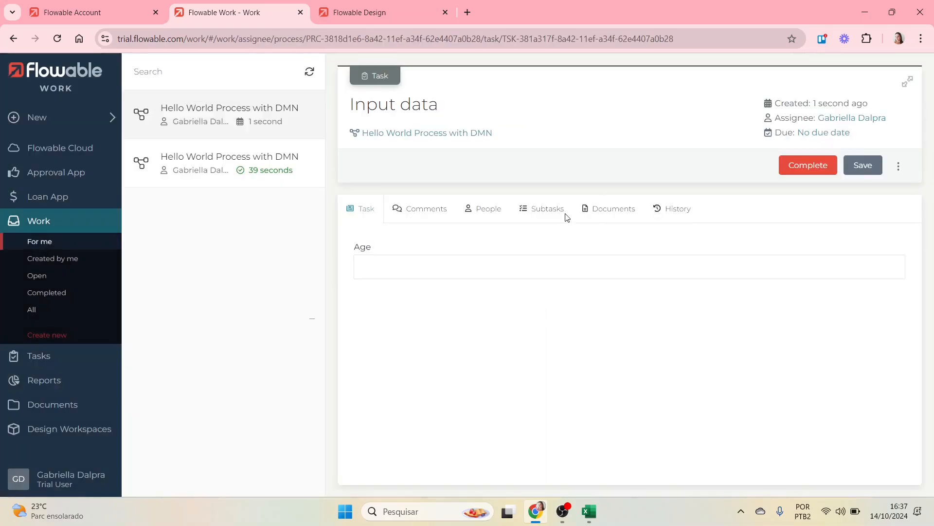
{"action": "left_click", "coordinate": [412, 269]}
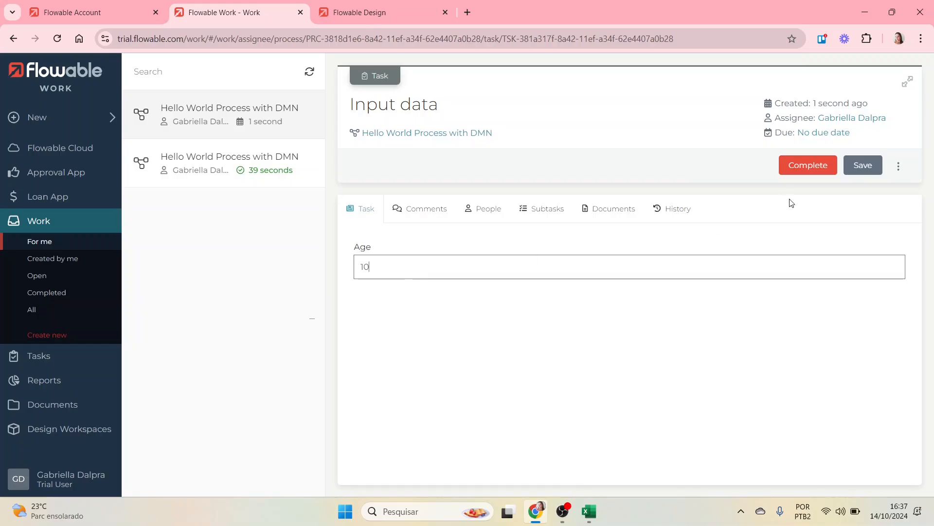
{"action": "left_click", "coordinate": [815, 165]}
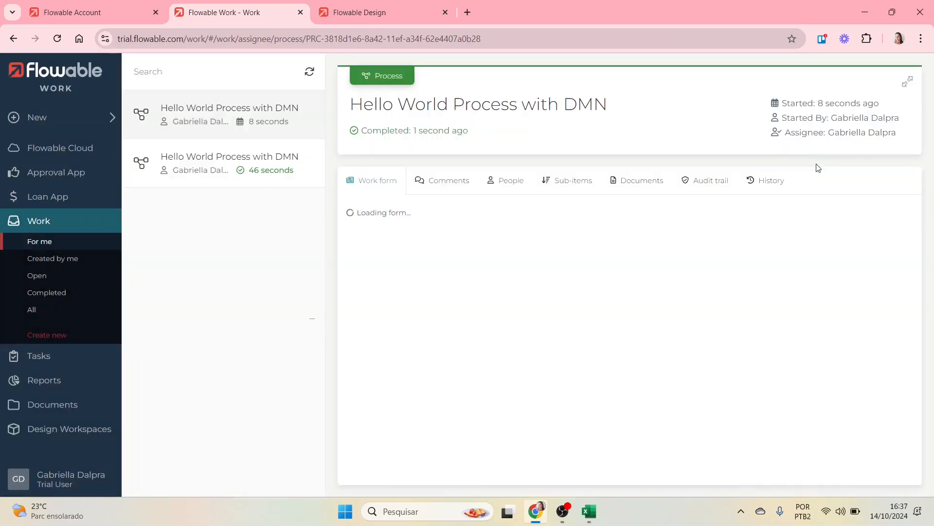
Examine the decision history of the second process instance to see how age 10 was evaluated
{"action": "left_click", "coordinate": [763, 190]}
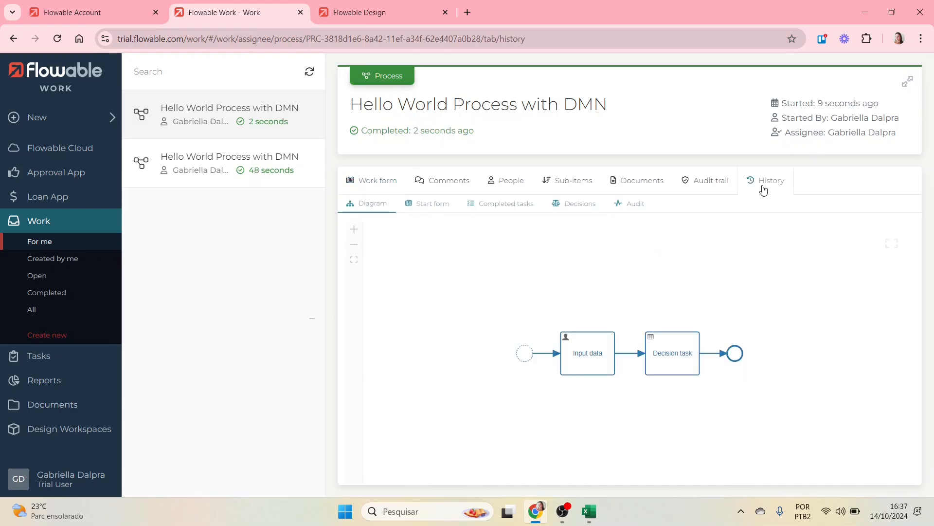
{"action": "left_click", "coordinate": [564, 205]}
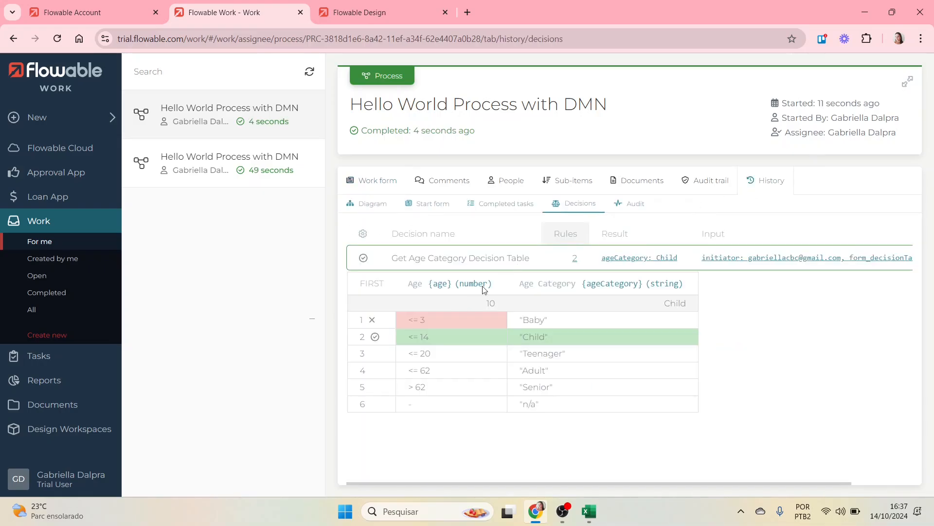